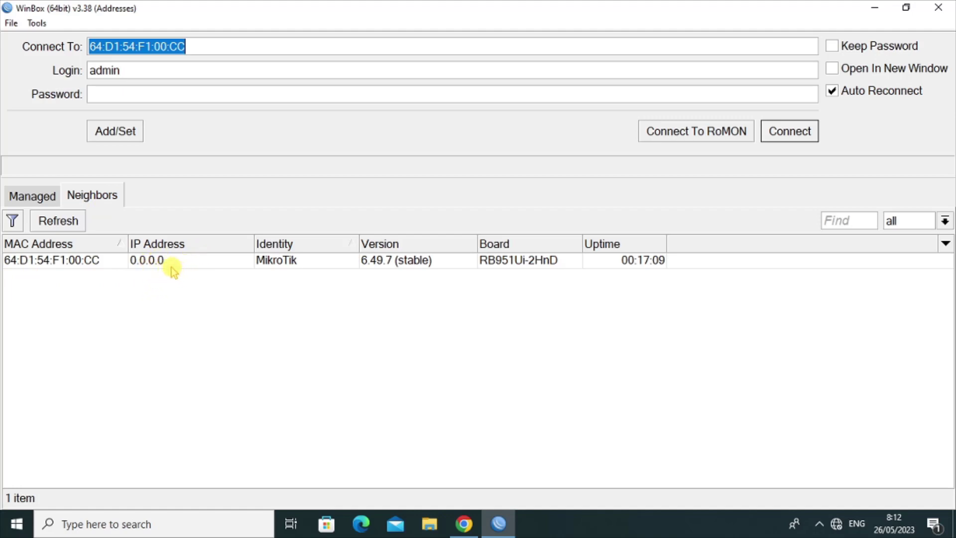
Connect to the discovered RB951Ui-2HnD router by its MAC address as admin and dismiss the password change request
click(47, 260)
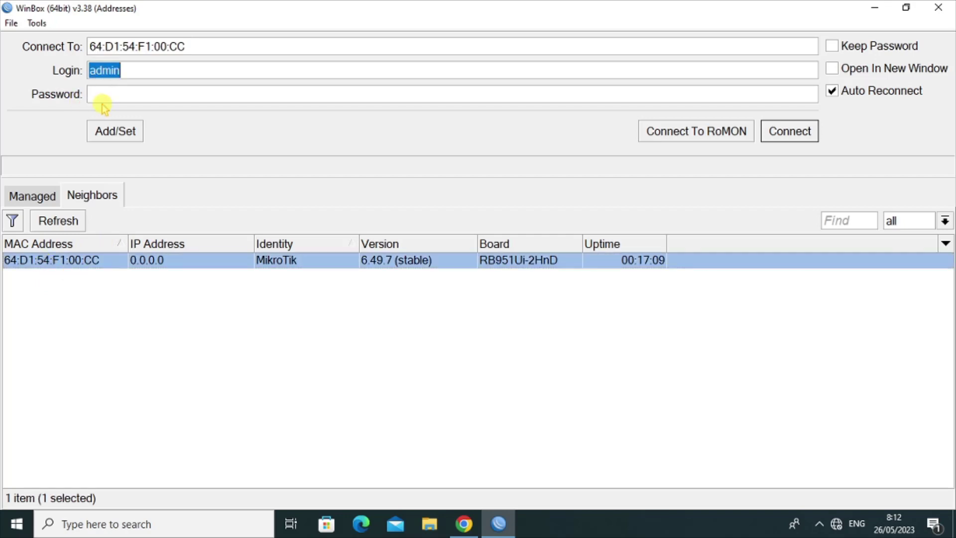
click(797, 139)
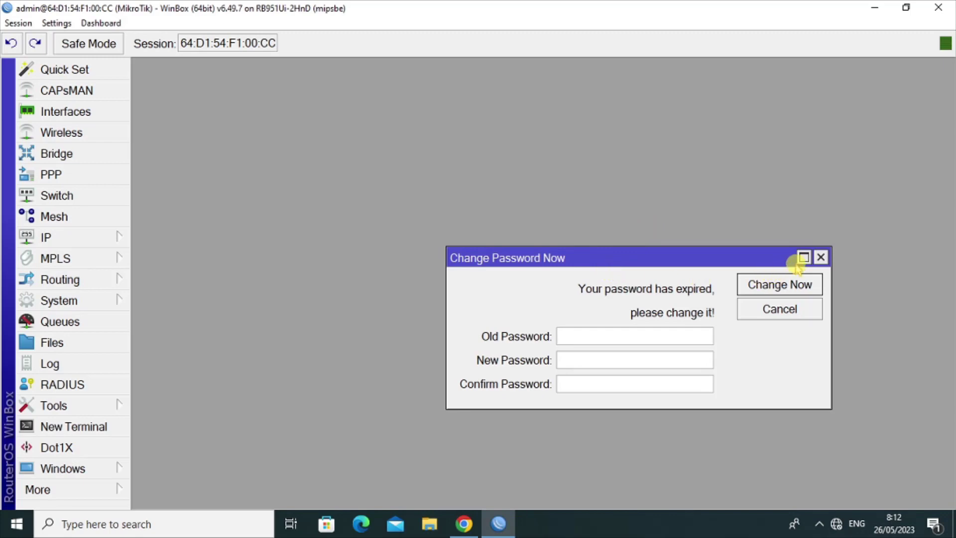
click(820, 258)
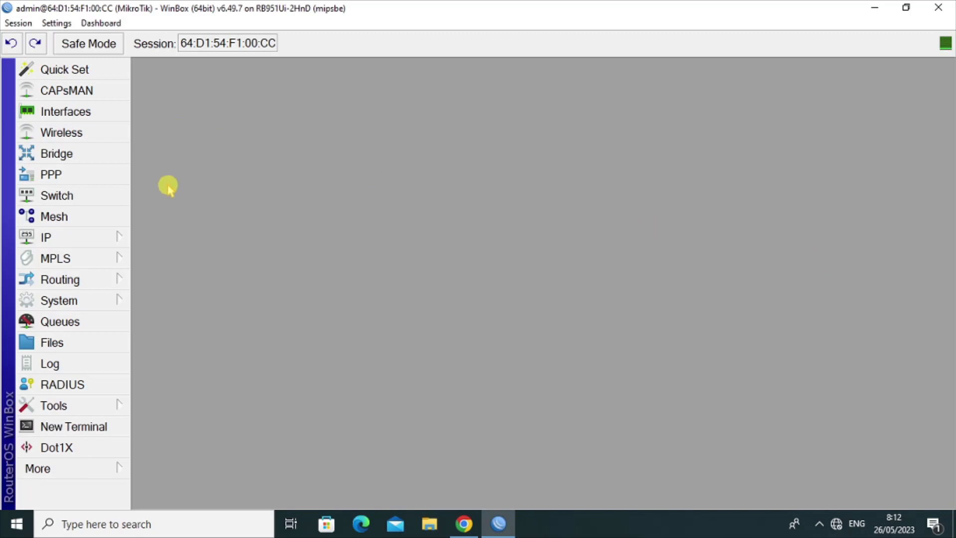
Test the router's internet connection by pinging google.com from a new terminal, skipping the password change, and close the terminal
click(77, 427)
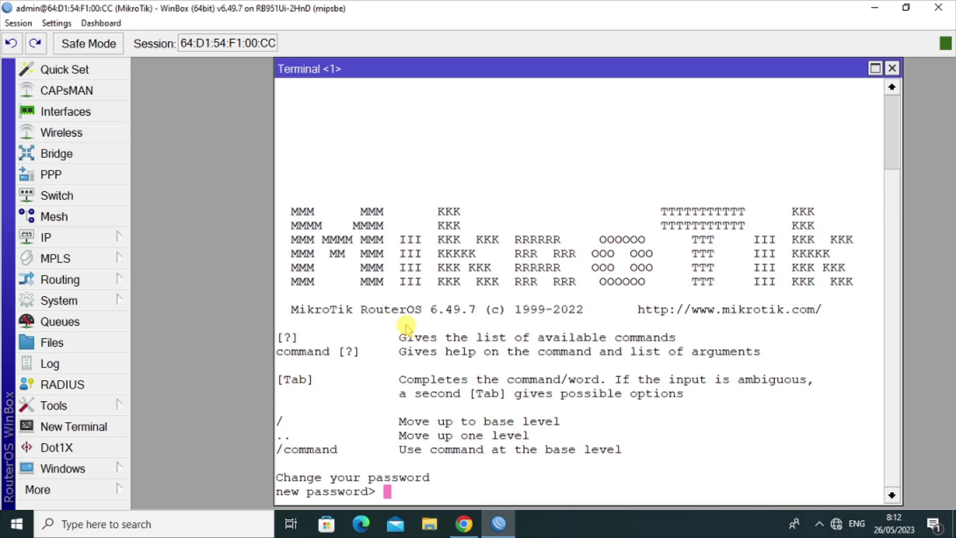
key(Return)
text(ping google.com)
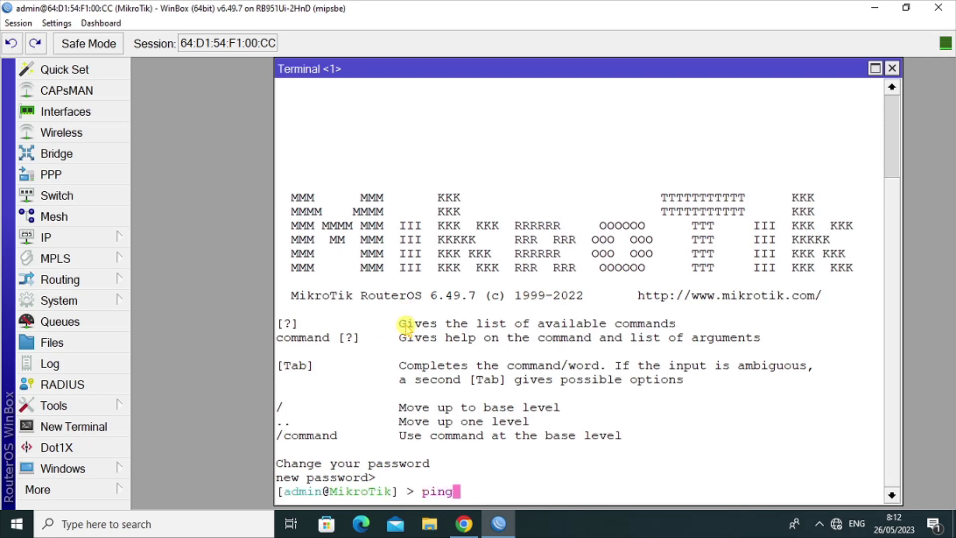
key(Return)
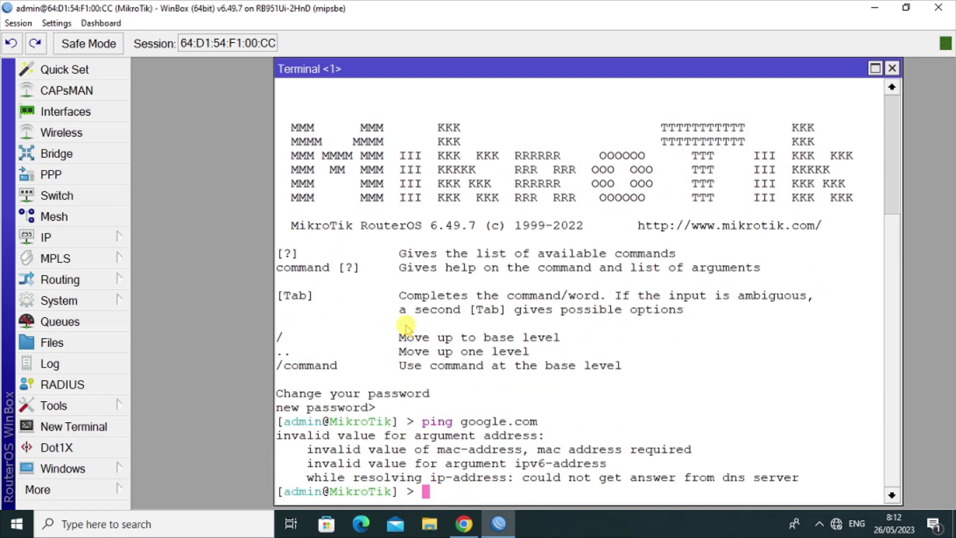
key(Return)
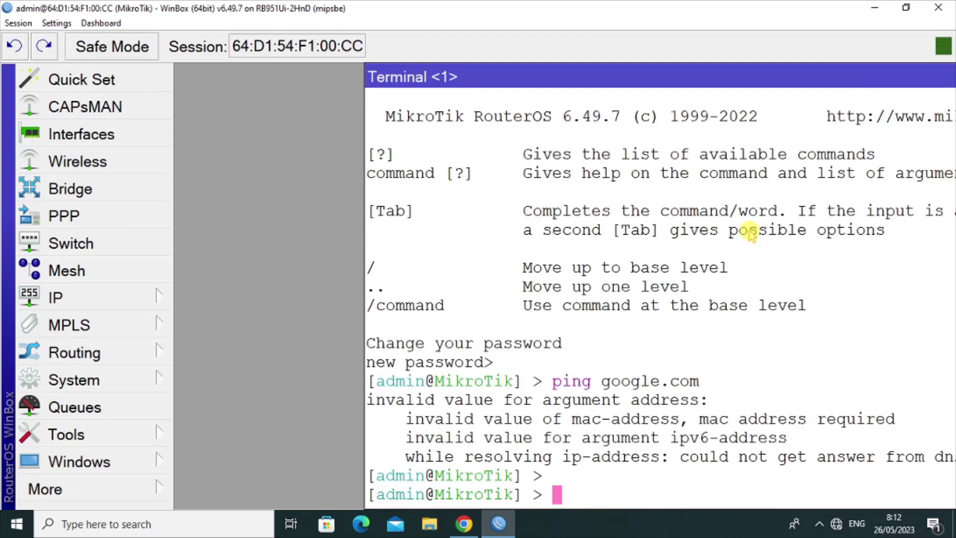
drag(815, 83, 577, 107)
click(890, 98)
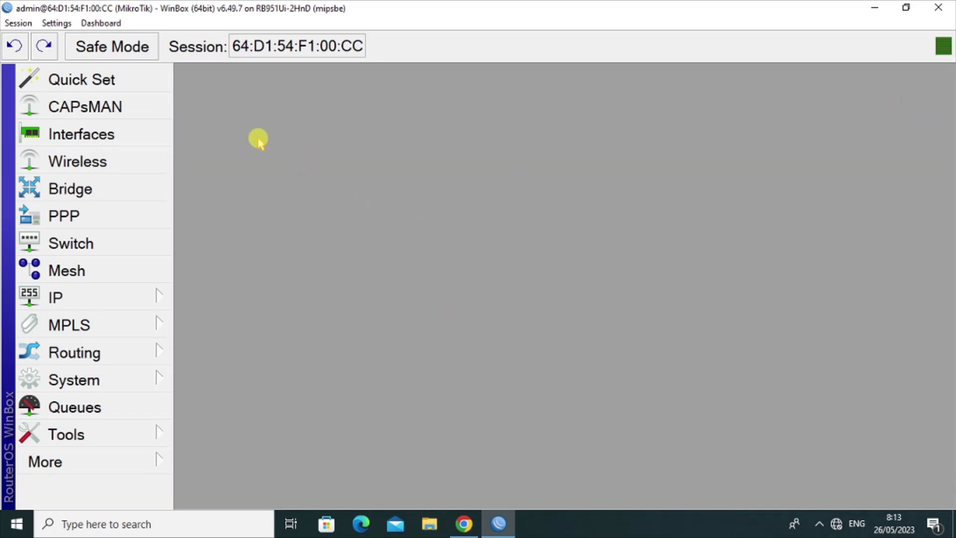
Rename the ether1 interface to ether1-Internet
click(106, 136)
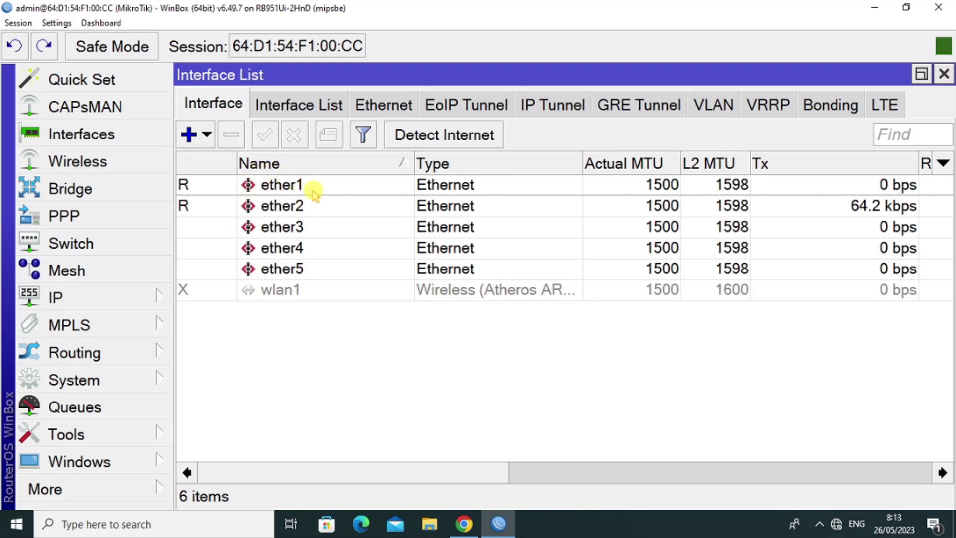
double_click(295, 189)
click(539, 139)
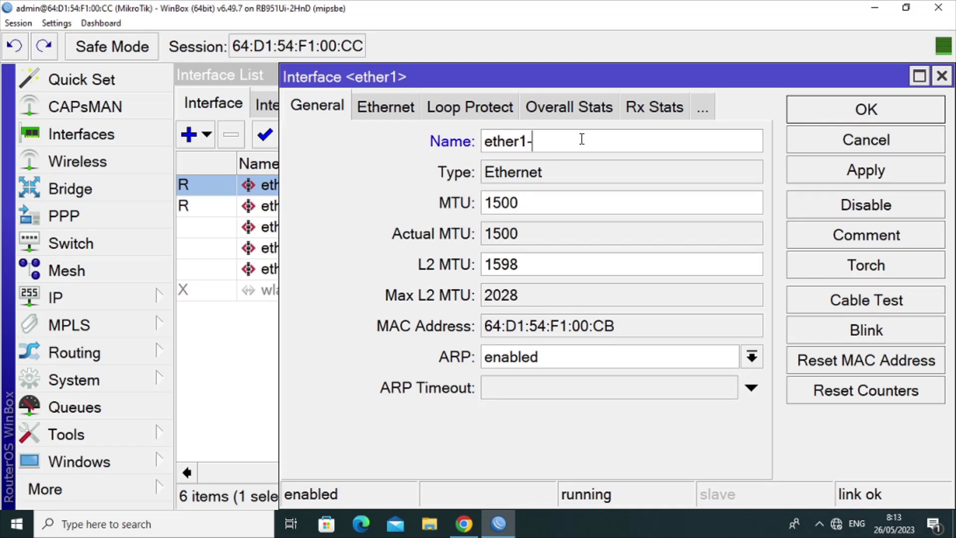
text(-Internet)
click(889, 111)
Rename the ether2 interface to ether2-Lokal and close the interface list
double_click(321, 207)
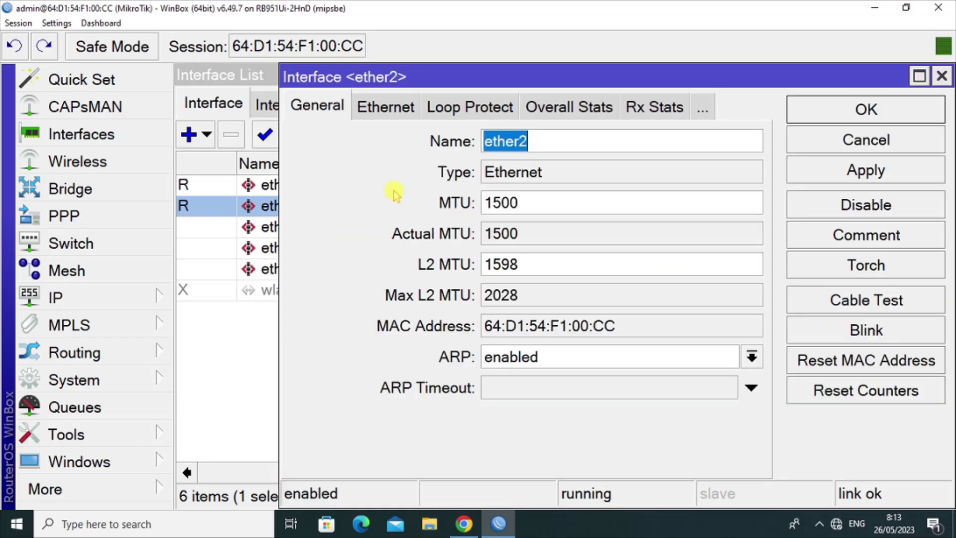
click(550, 143)
text(-Lokal)
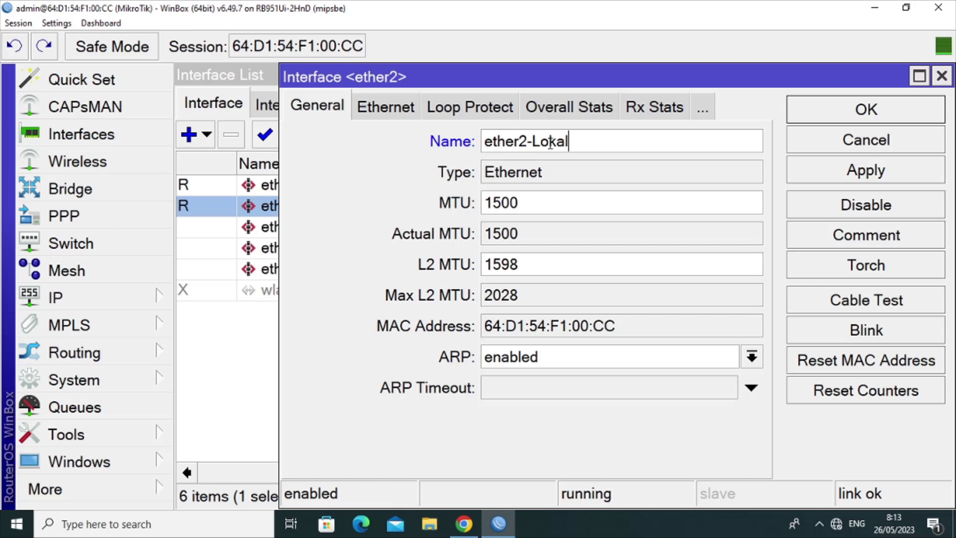
click(865, 170)
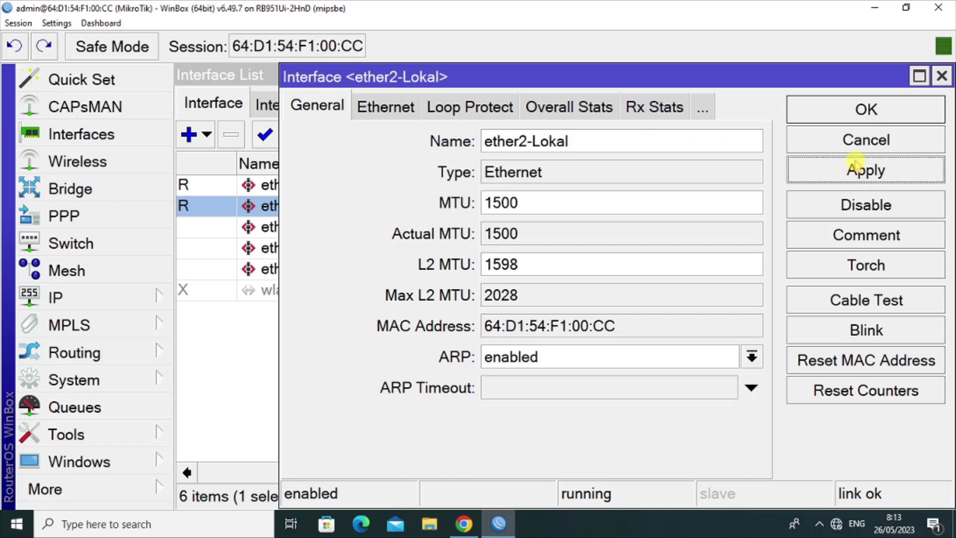
click(865, 111)
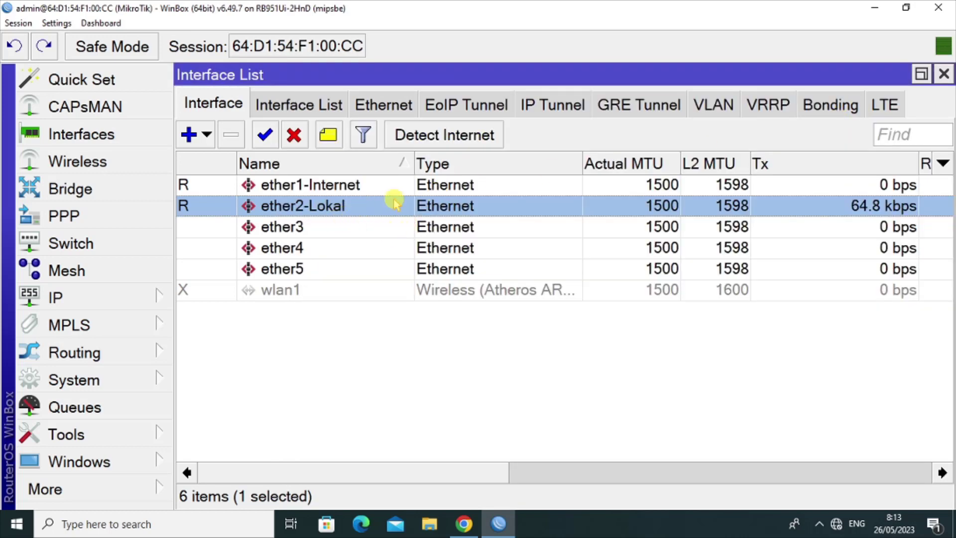
click(943, 74)
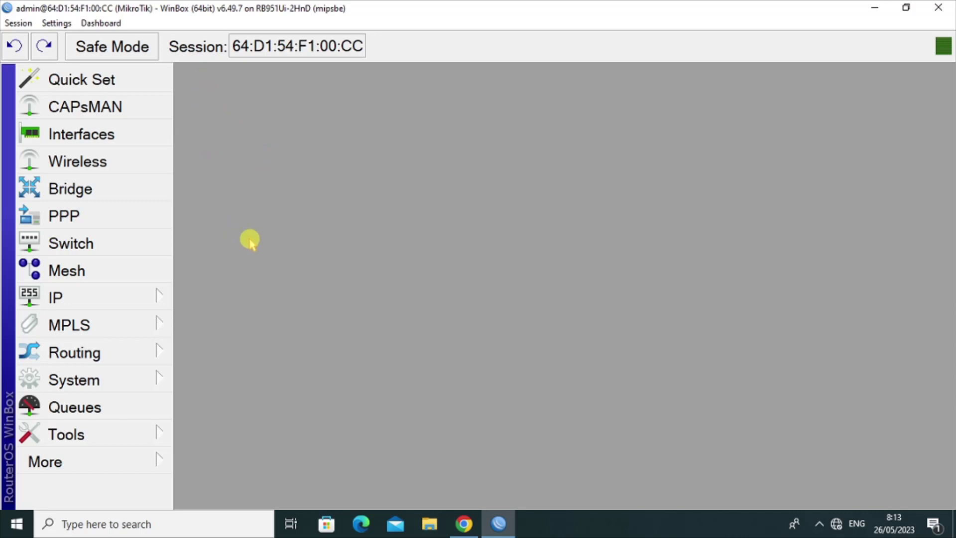
Add the IP address 10.3.3.200/24 to the ether1-Internet interface
click(77, 300)
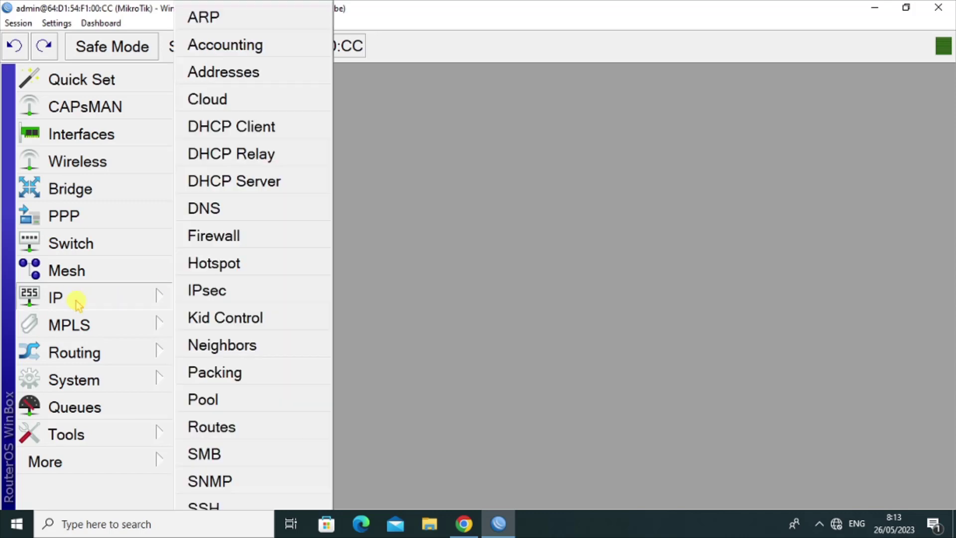
click(214, 77)
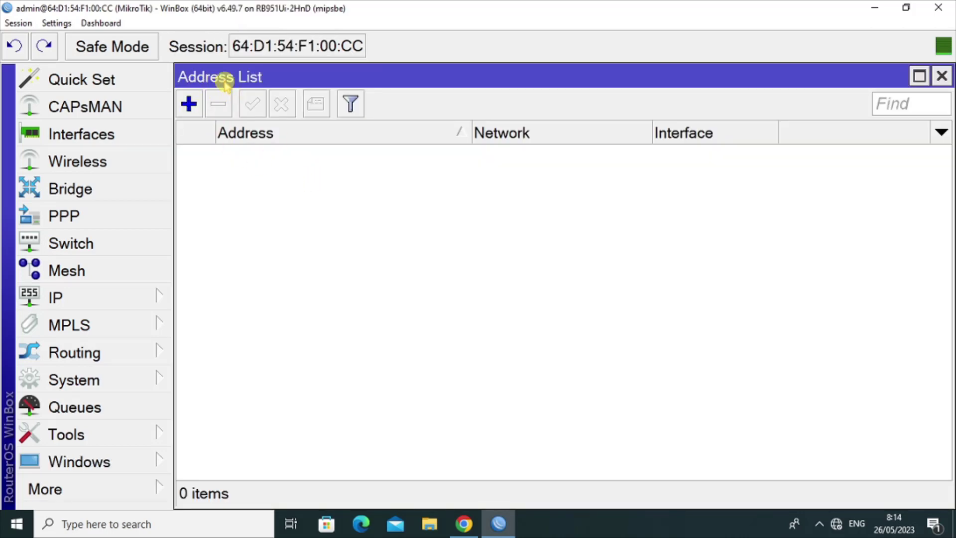
click(190, 104)
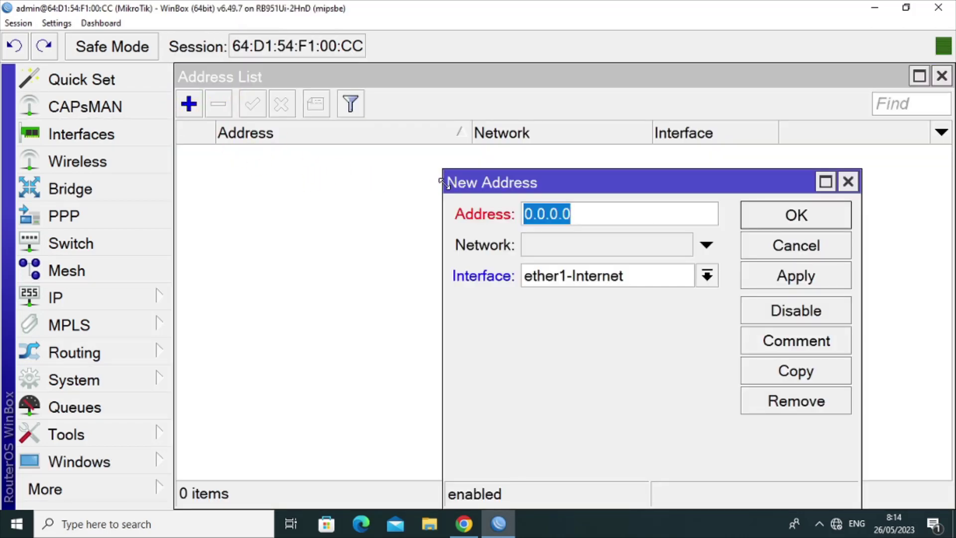
drag(515, 188, 343, 168)
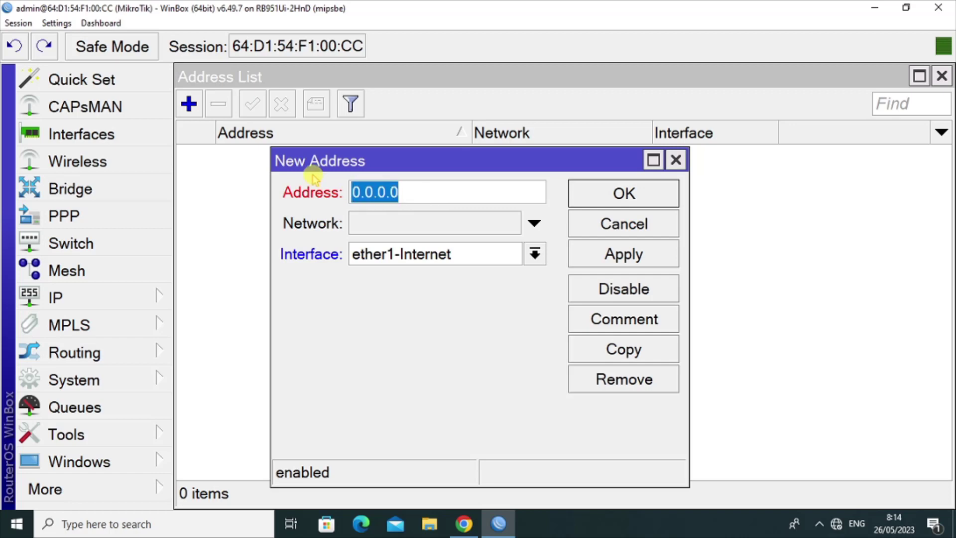
text(10.3.3.200)
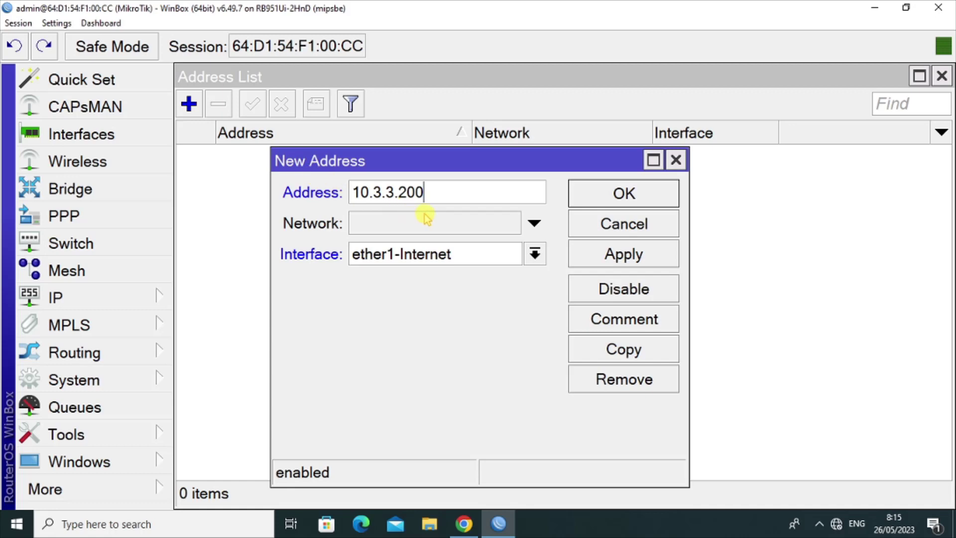
text(/24)
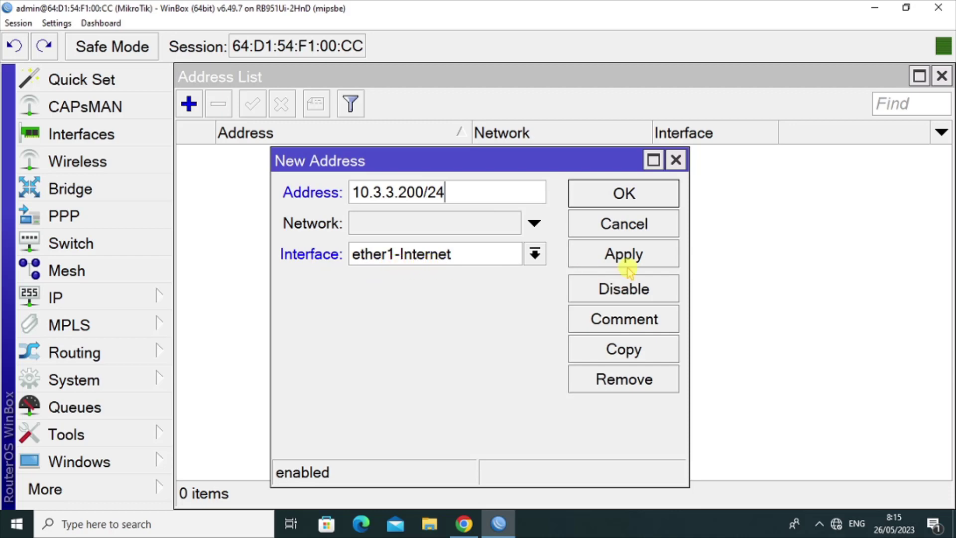
click(605, 261)
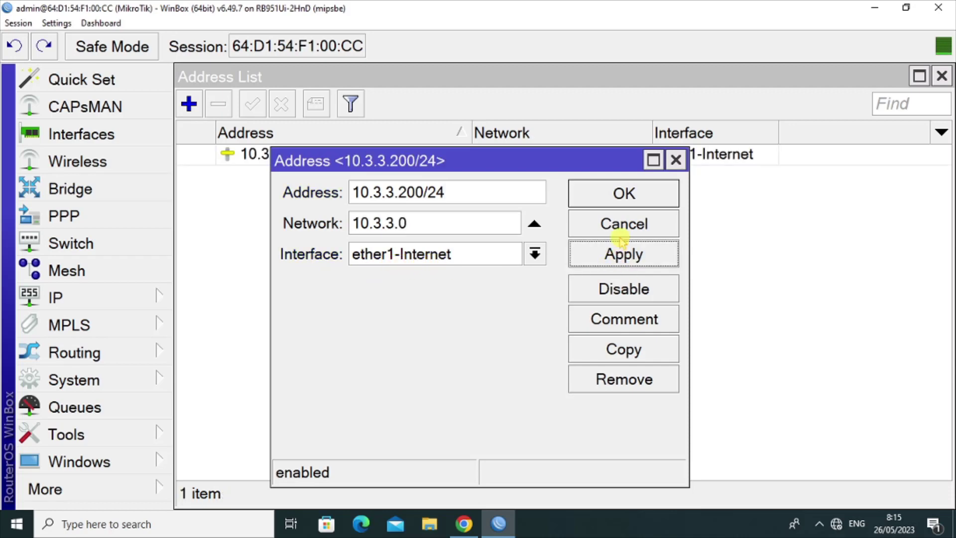
click(633, 195)
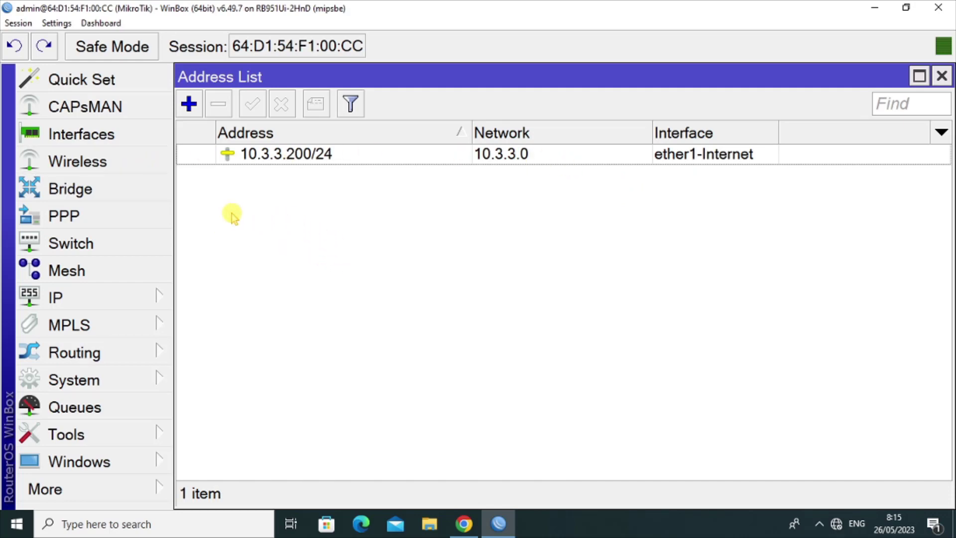
Add a default route for 0.0.0.0/0 with gateway 10.3.3.250, and close the route and address lists
click(93, 300)
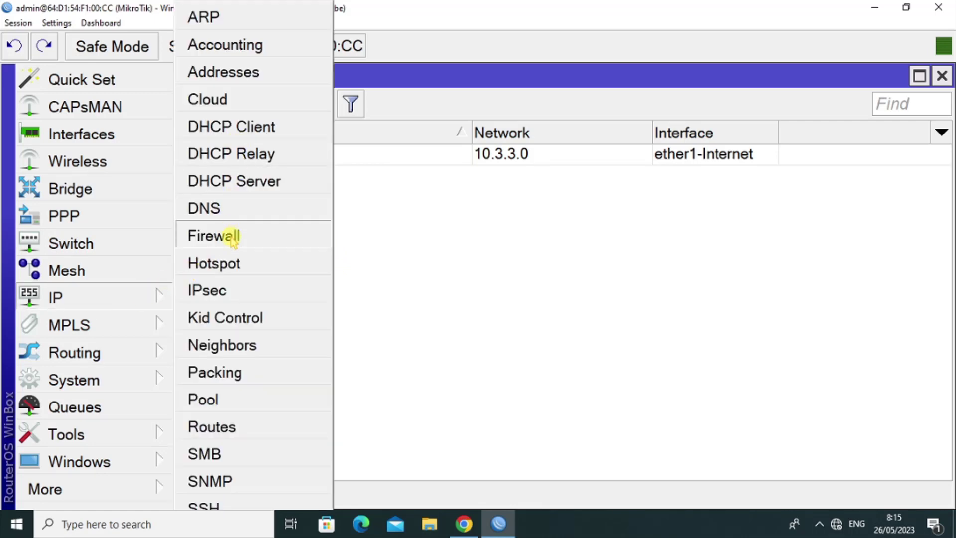
click(230, 427)
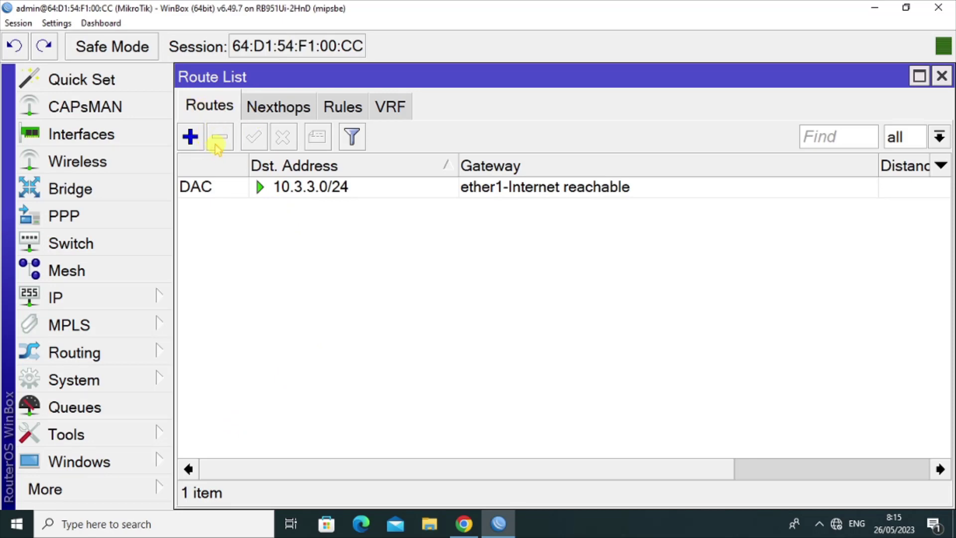
click(189, 136)
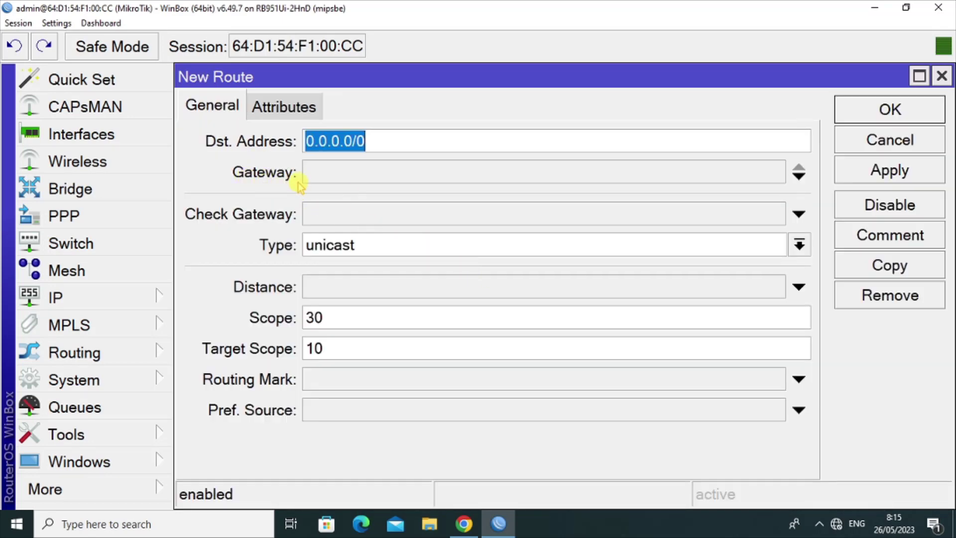
click(327, 177)
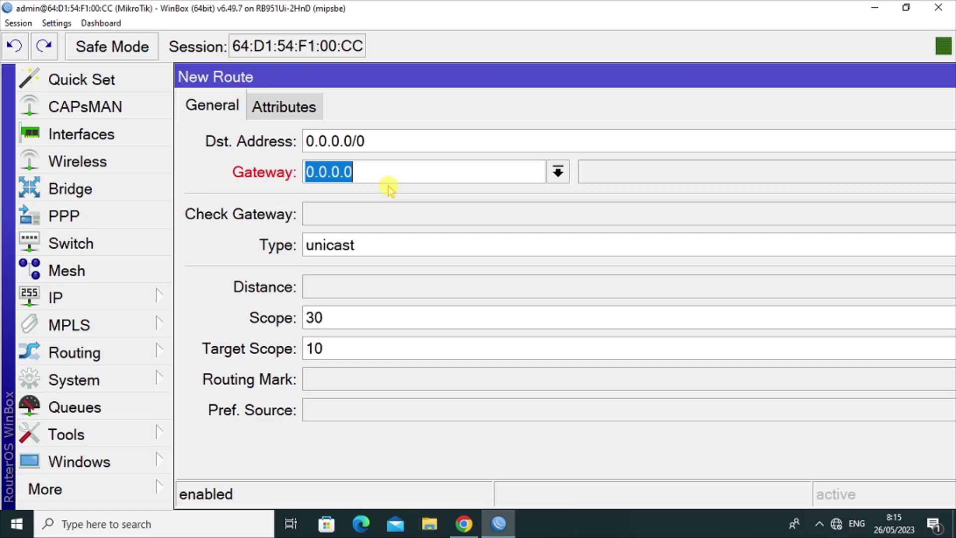
text(10.3.3.250)
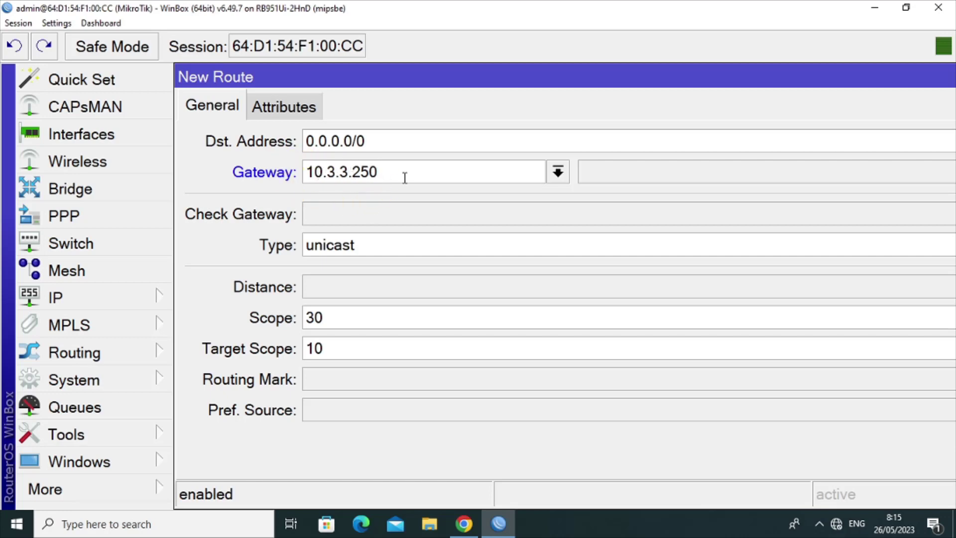
click(737, 81)
drag(737, 81, 549, 116)
click(863, 147)
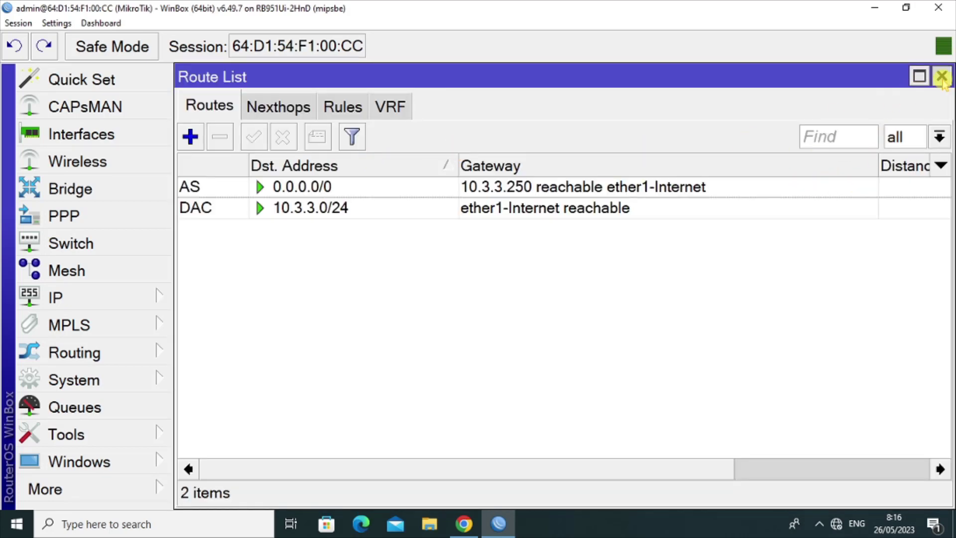
click(941, 77)
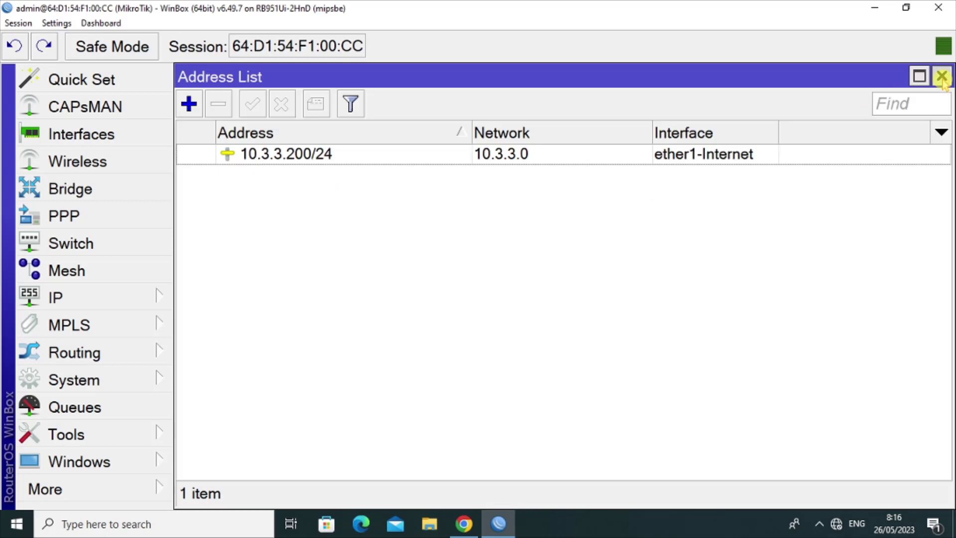
click(942, 76)
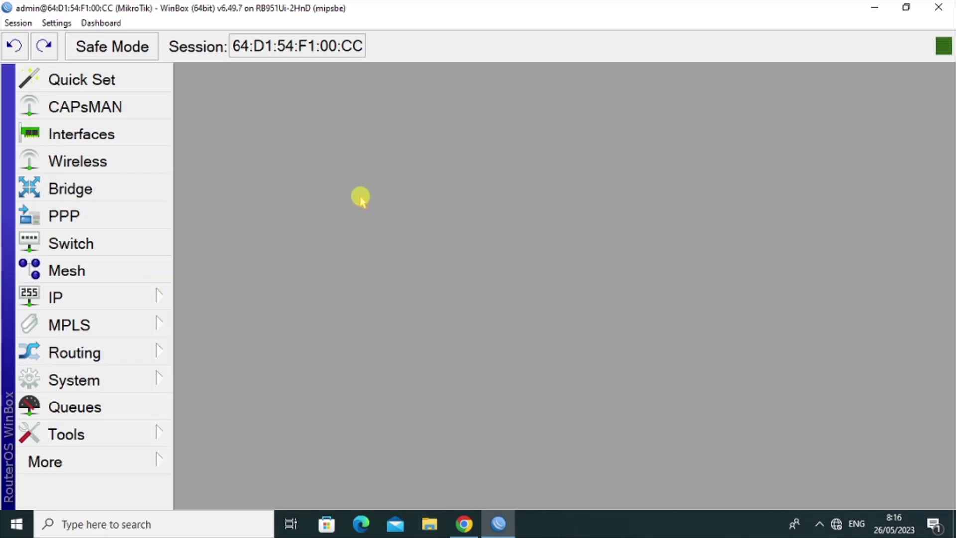
Set the router's DNS servers to 8.8.8.8 and 8.8.4.4, and apply the settings
click(127, 302)
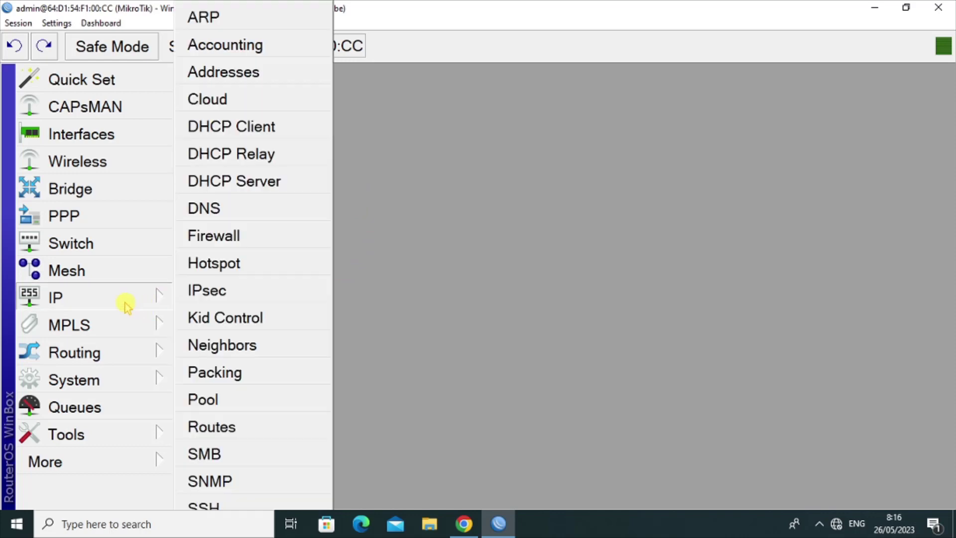
click(220, 208)
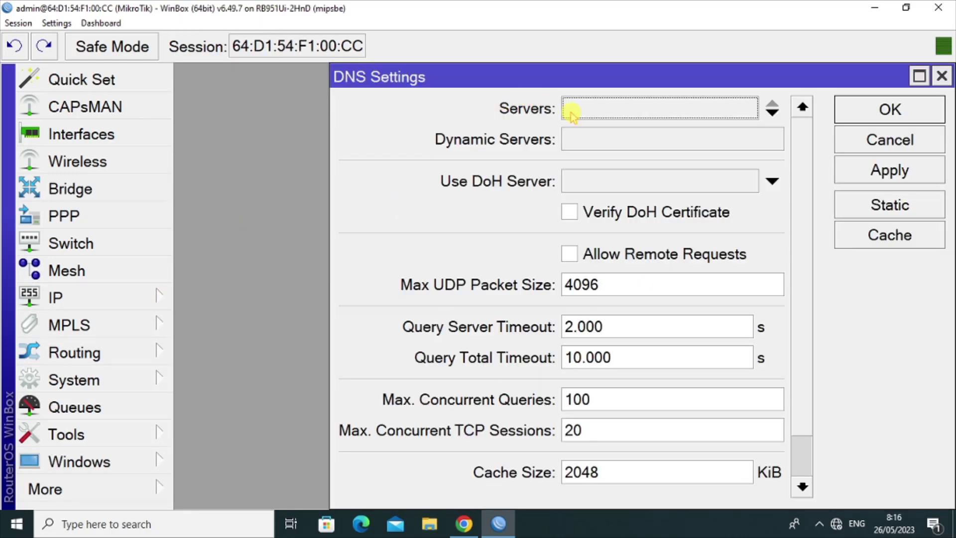
click(598, 114)
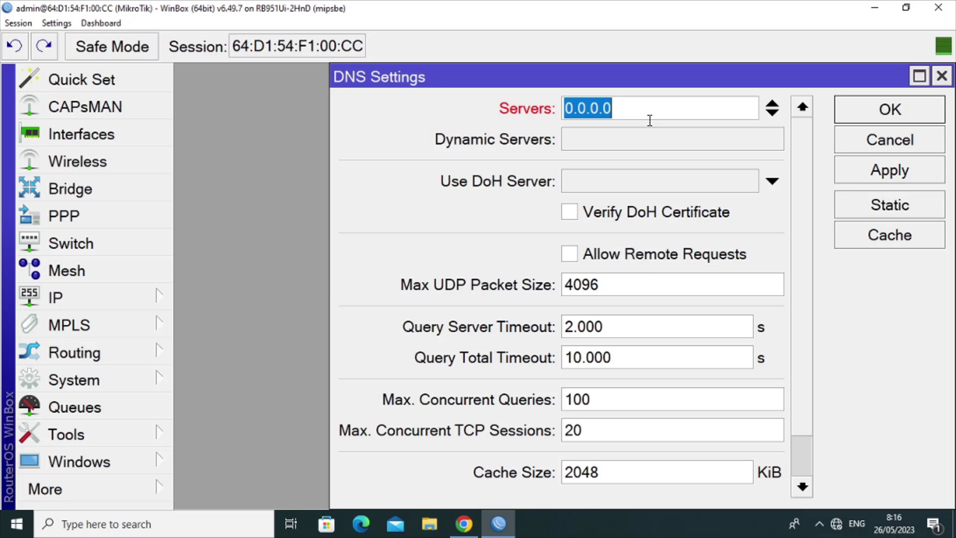
text(8.8.8.8)
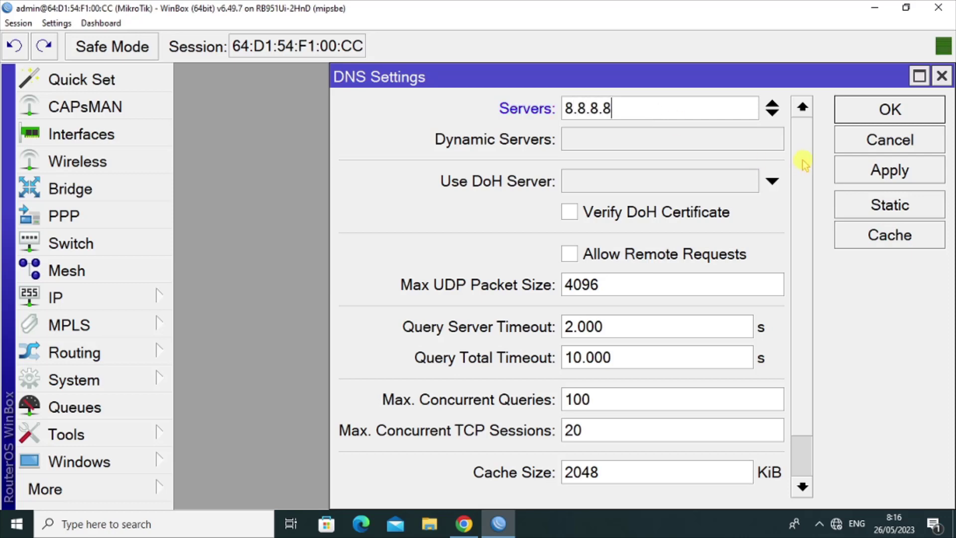
click(774, 113)
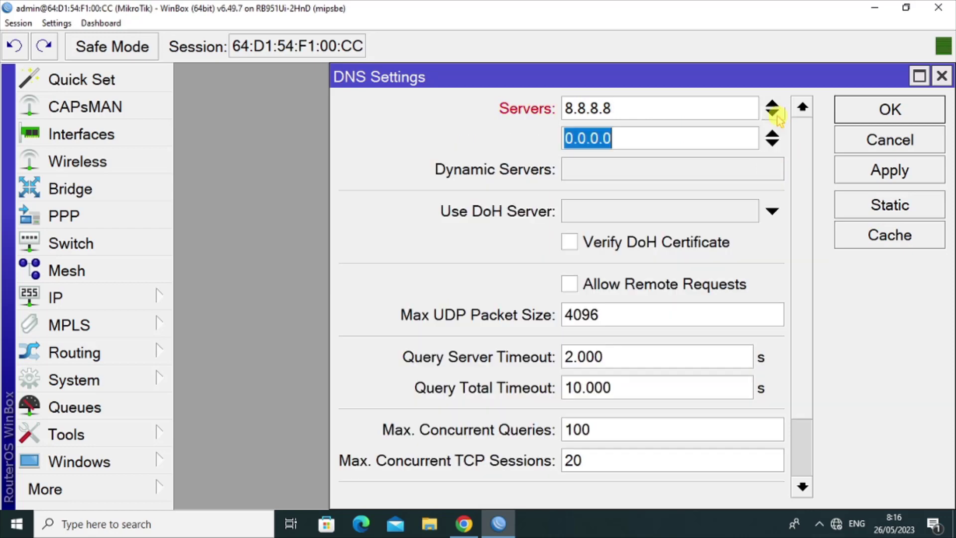
text(8.)
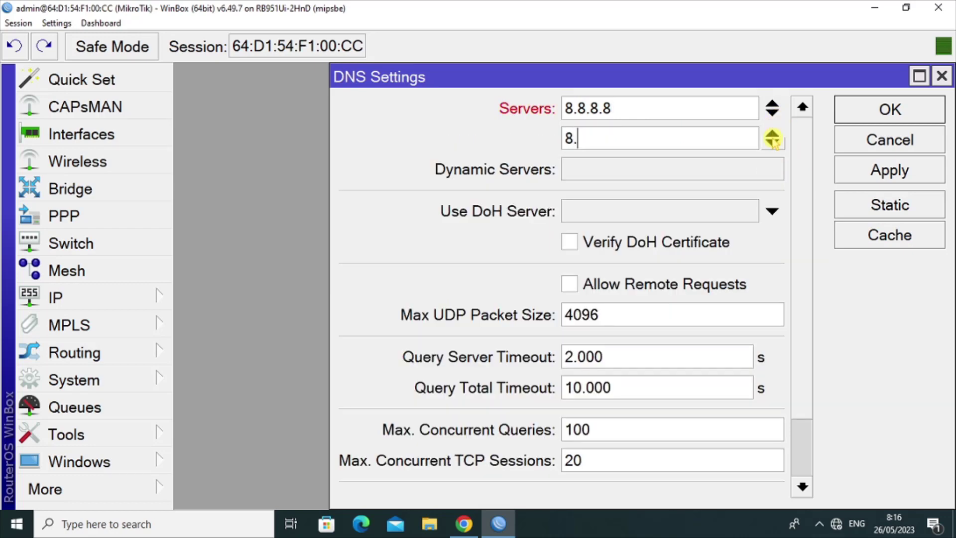
text(8.4.4)
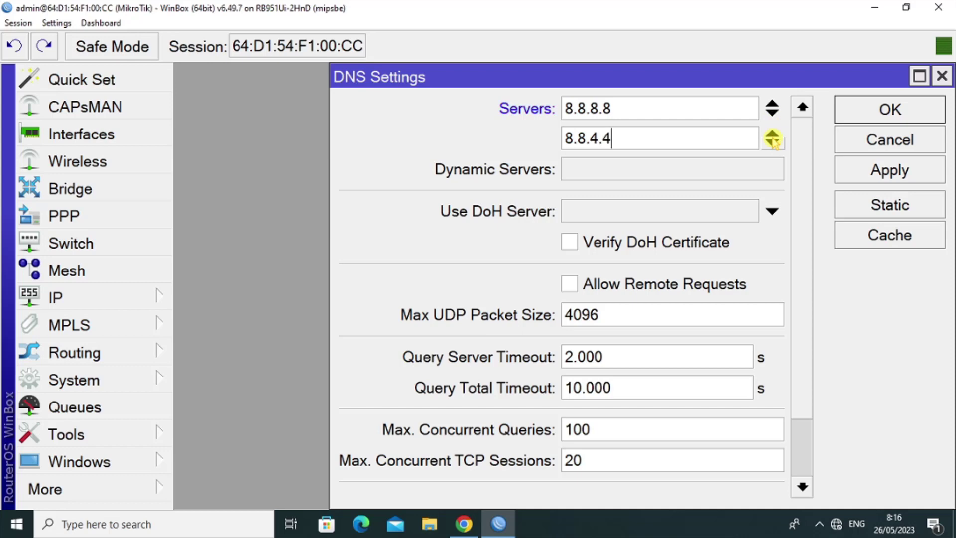
click(909, 170)
click(910, 110)
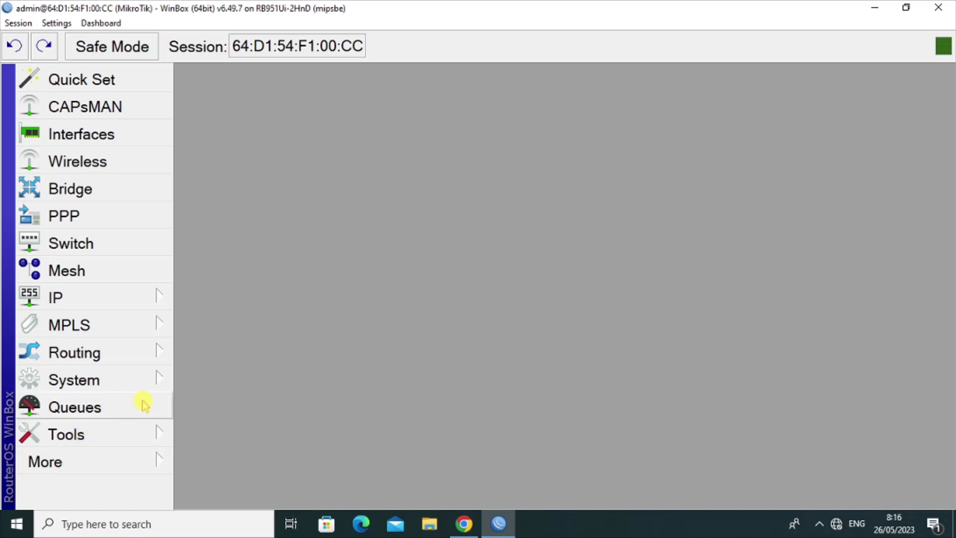
Open a new terminal, skip the password change, and ping google.com to test the router's internet connection
key(ctrl+minus)
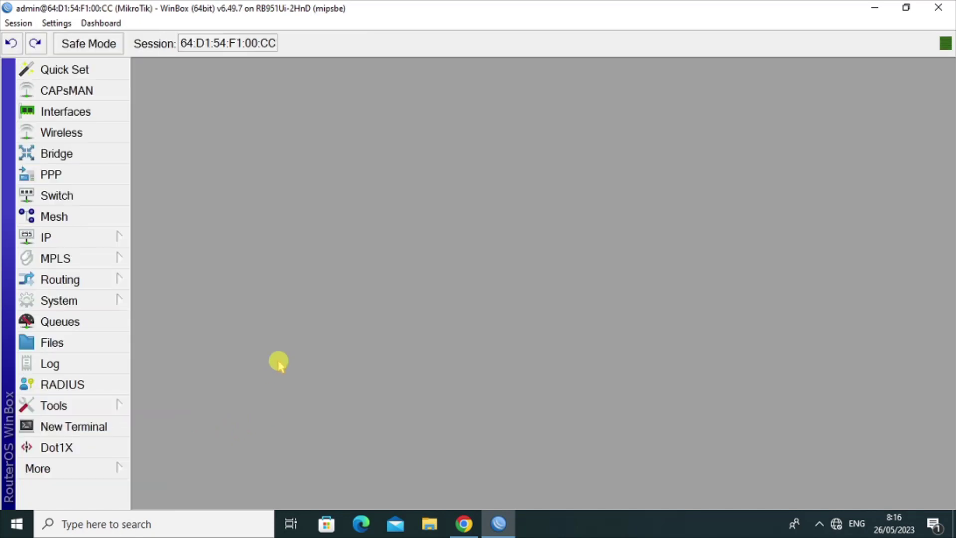
click(80, 427)
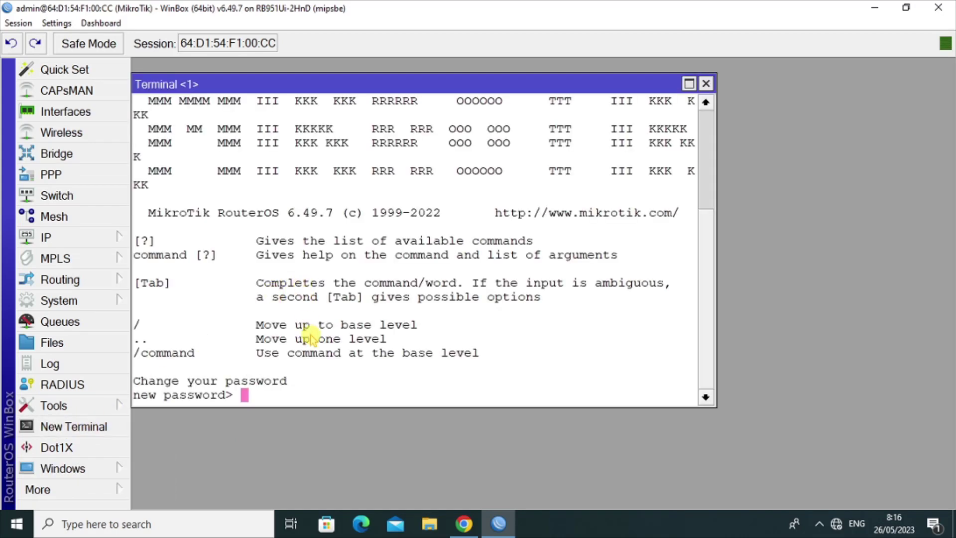
key(Return)
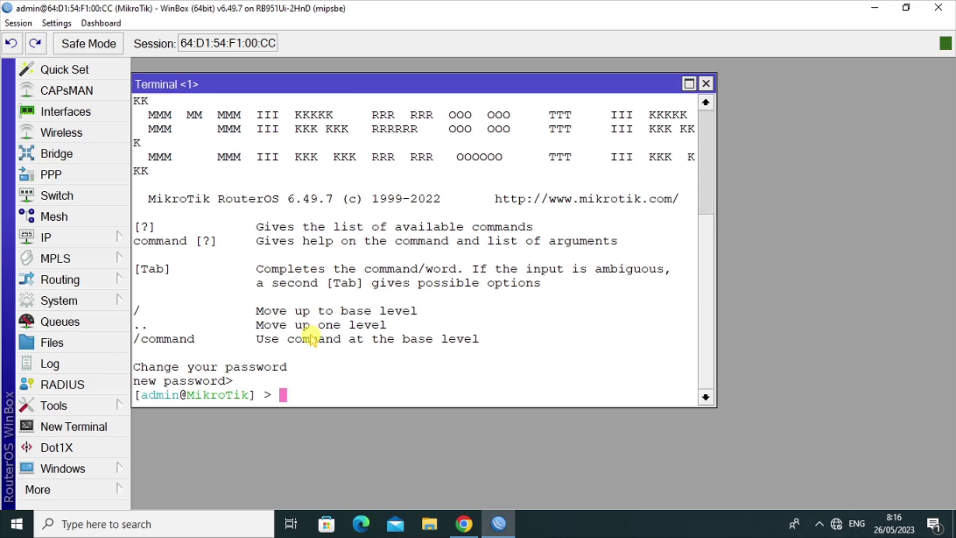
text(ping google.com)
key(Return)
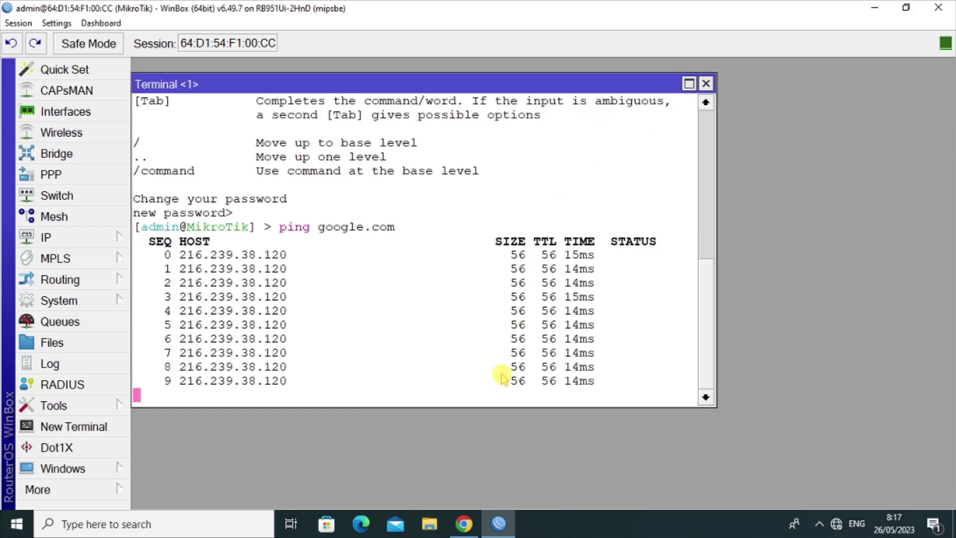
Switch to Google Chrome and test the computer's internet access by loading google.com and detik.com
click(874, 10)
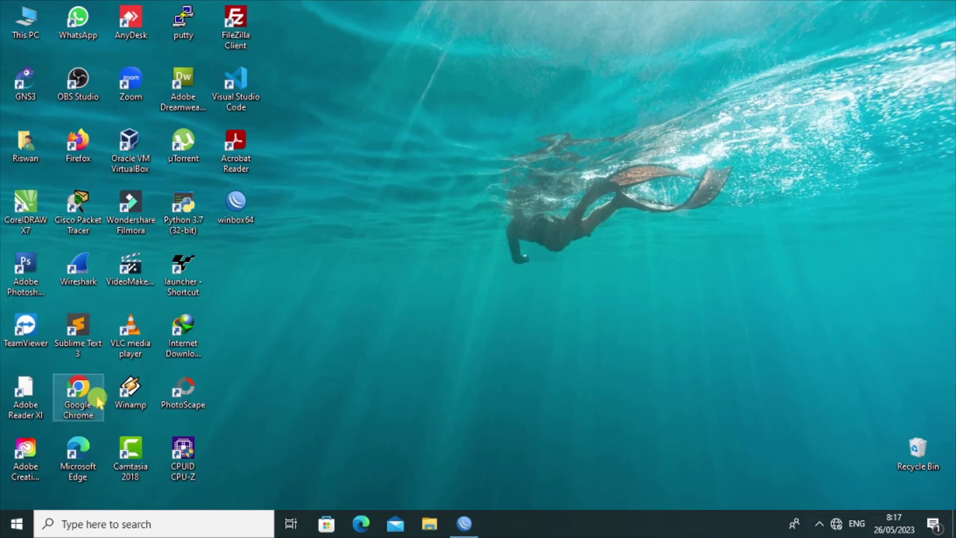
double_click(79, 400)
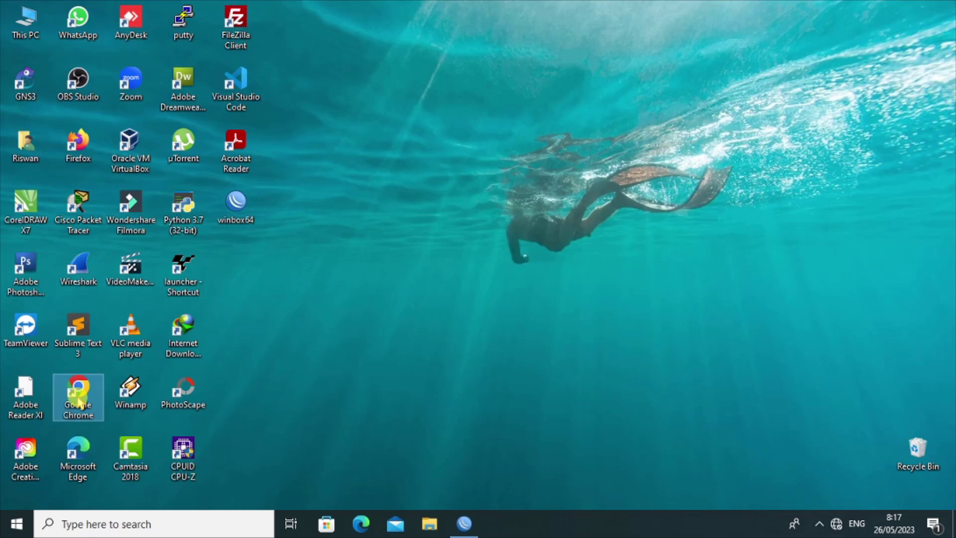
text(google.)
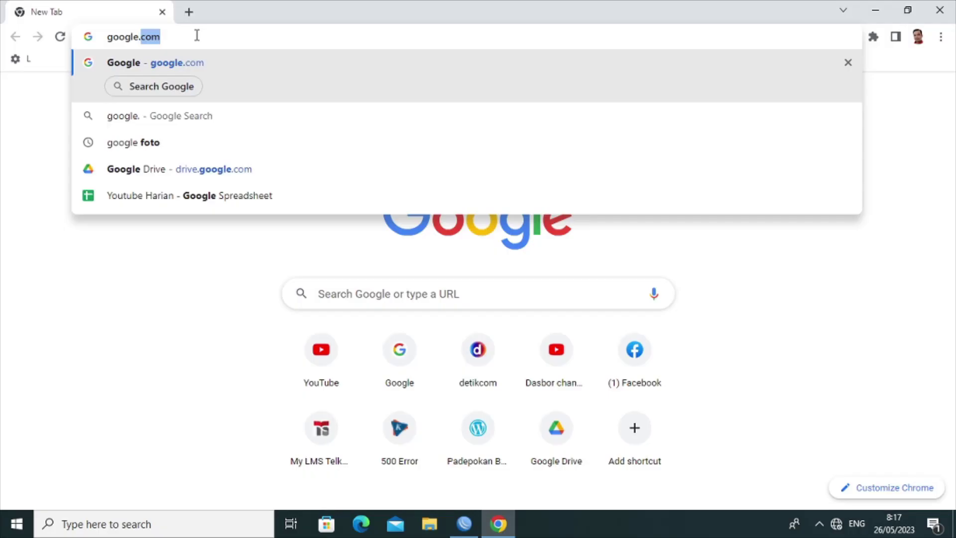
key(Return)
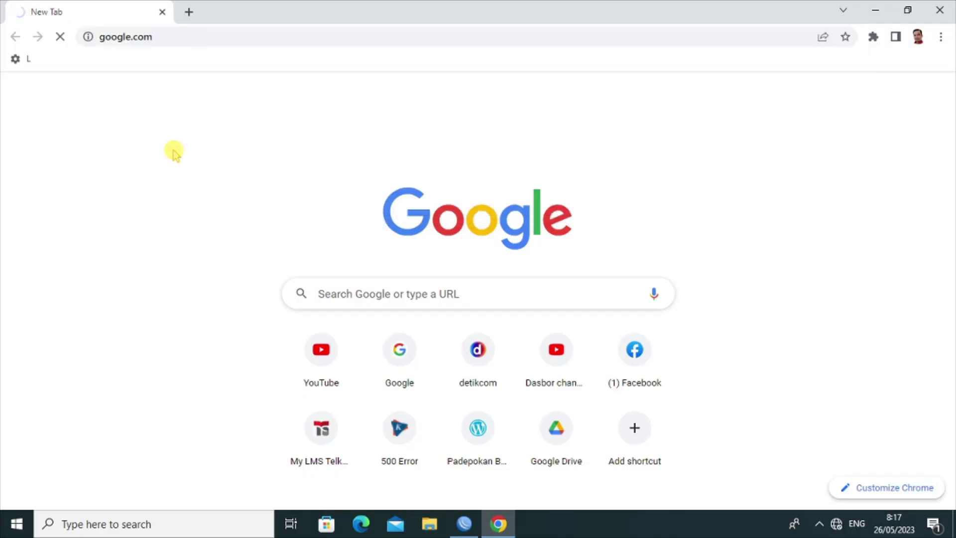
click(183, 38)
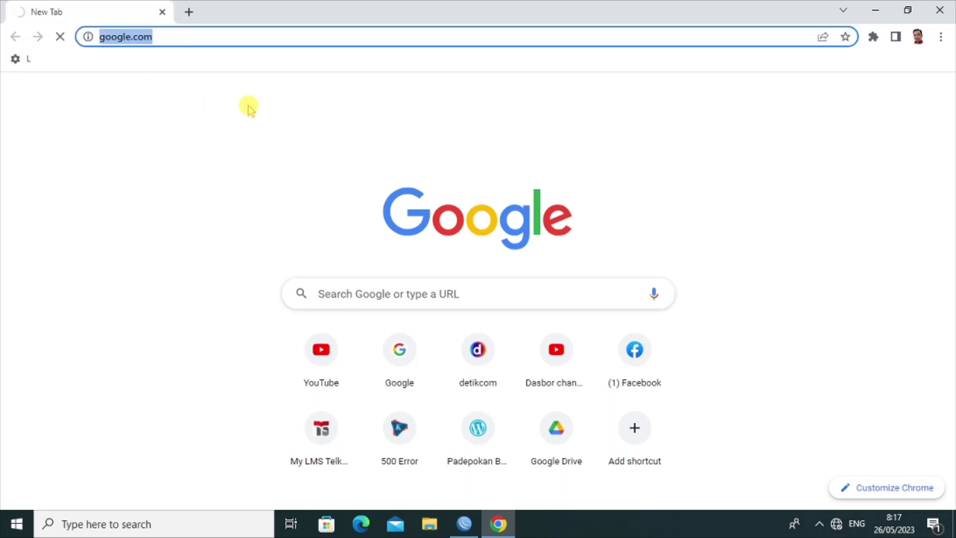
text(detik)
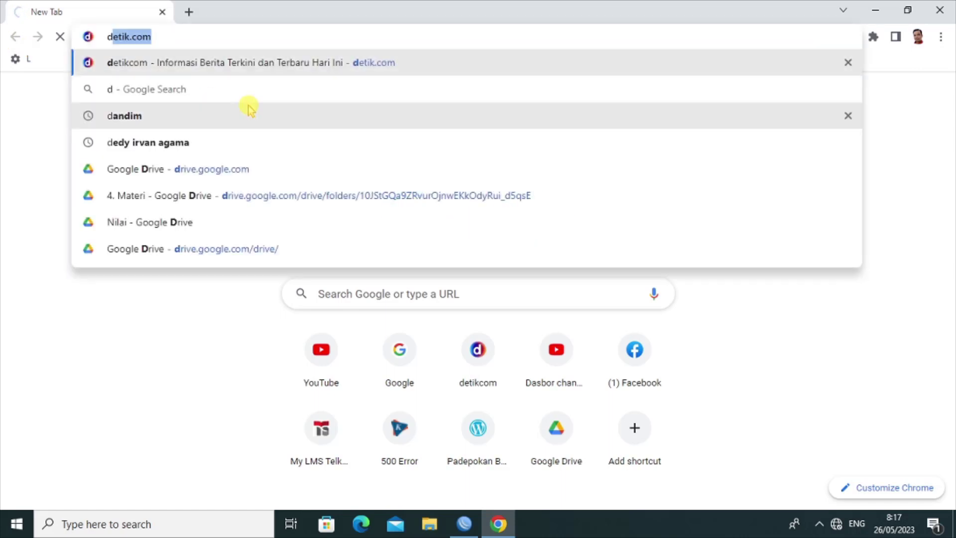
key(Return)
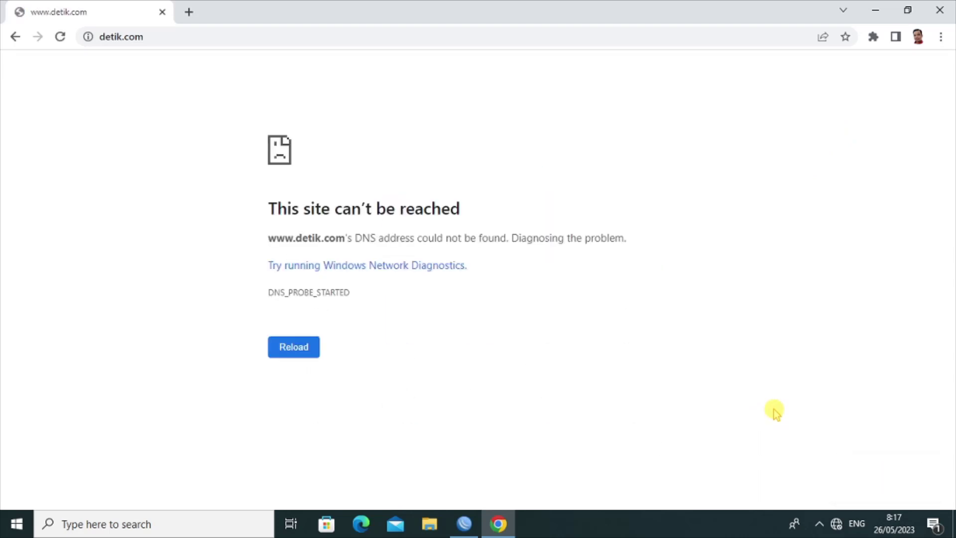
click(876, 11)
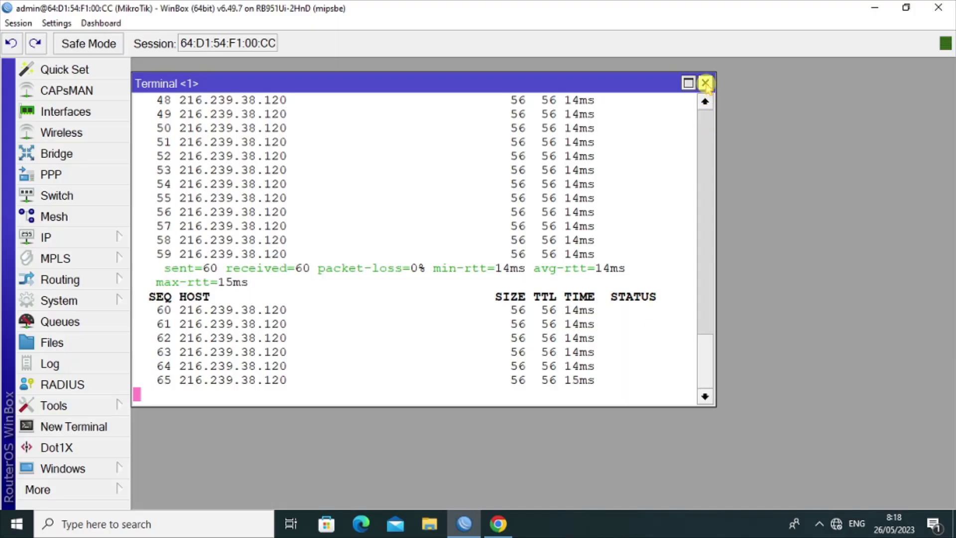
Close the WinBox terminal and add the IP address 192.168.1.1/24 to the ether2-Lokal interface
click(706, 83)
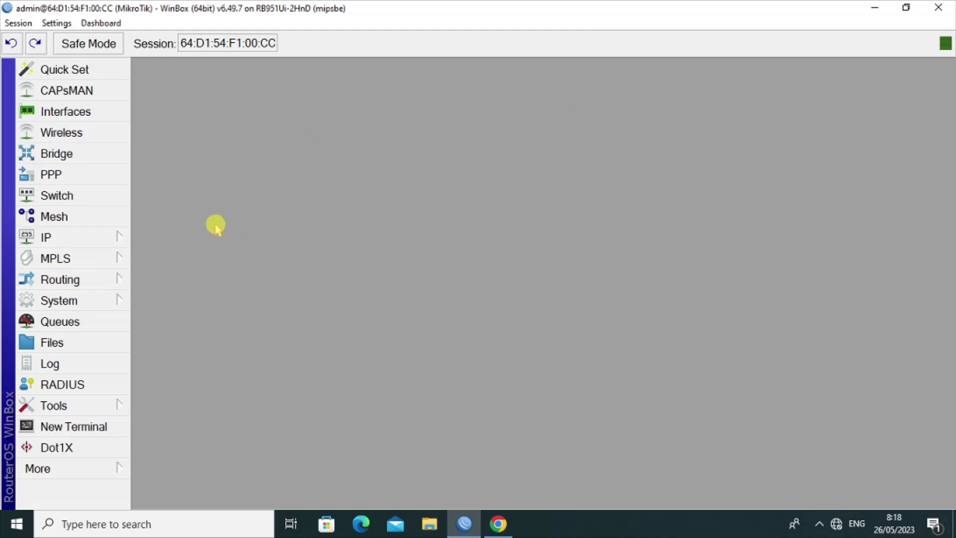
click(75, 240)
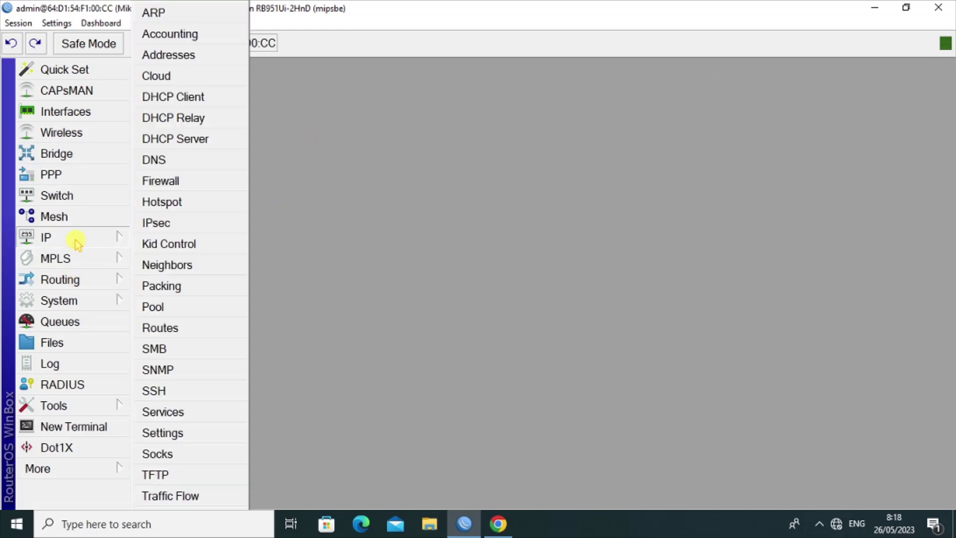
click(167, 56)
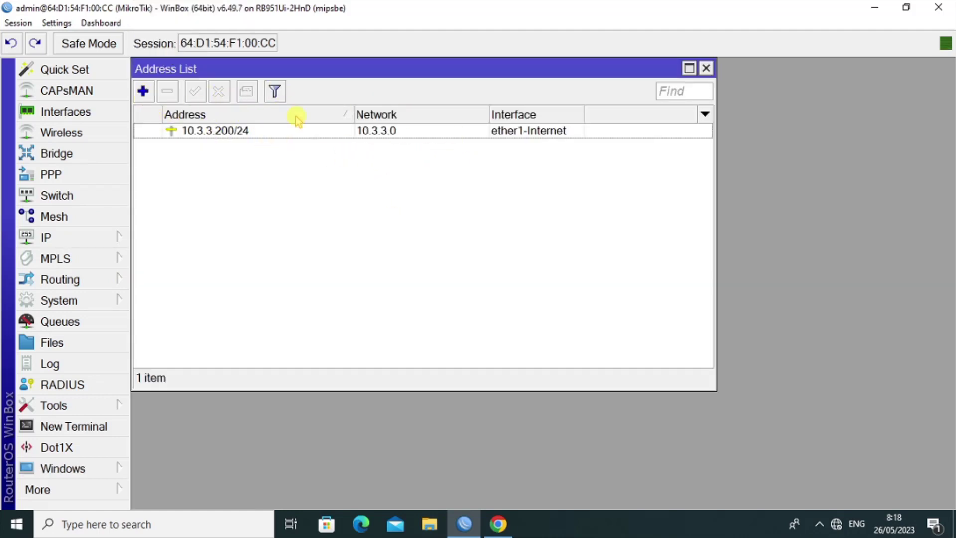
click(143, 92)
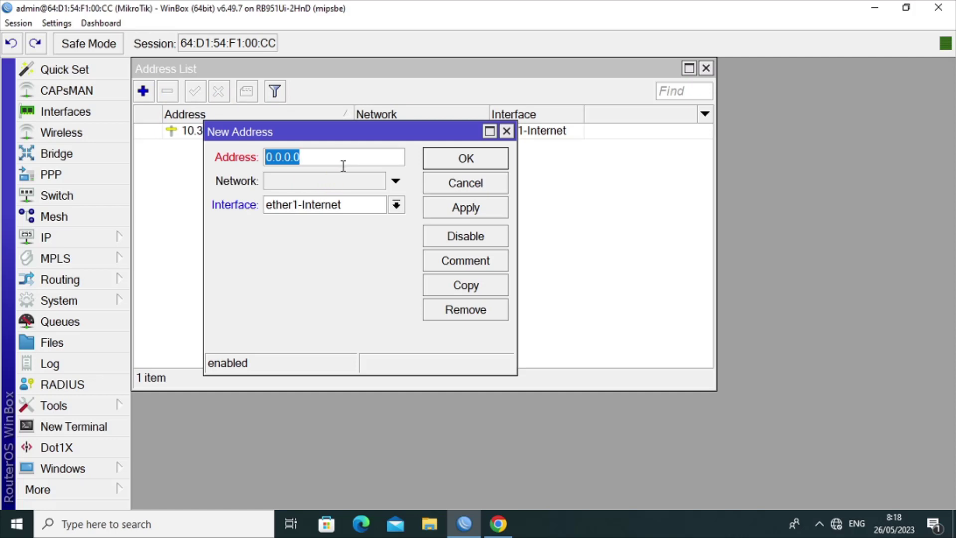
text(192.168.1.1/24)
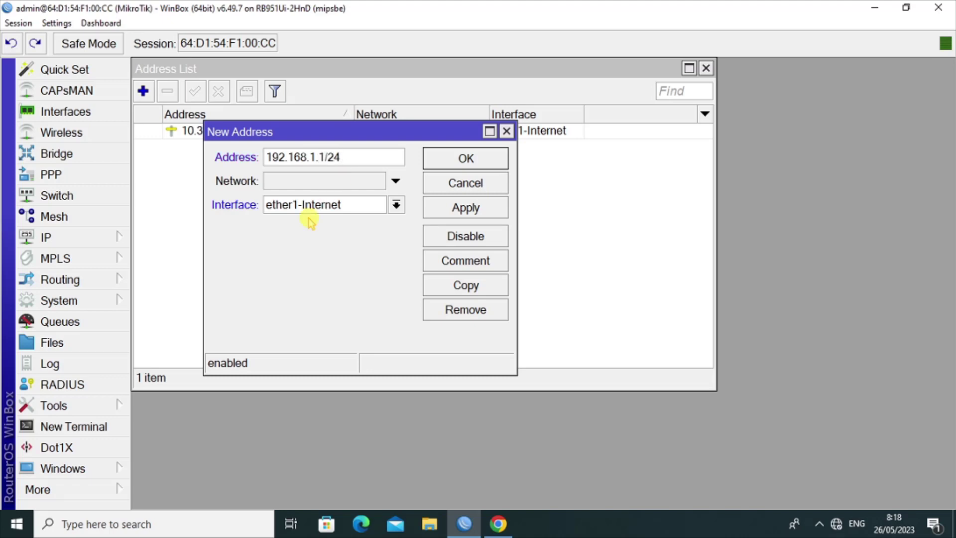
click(309, 206)
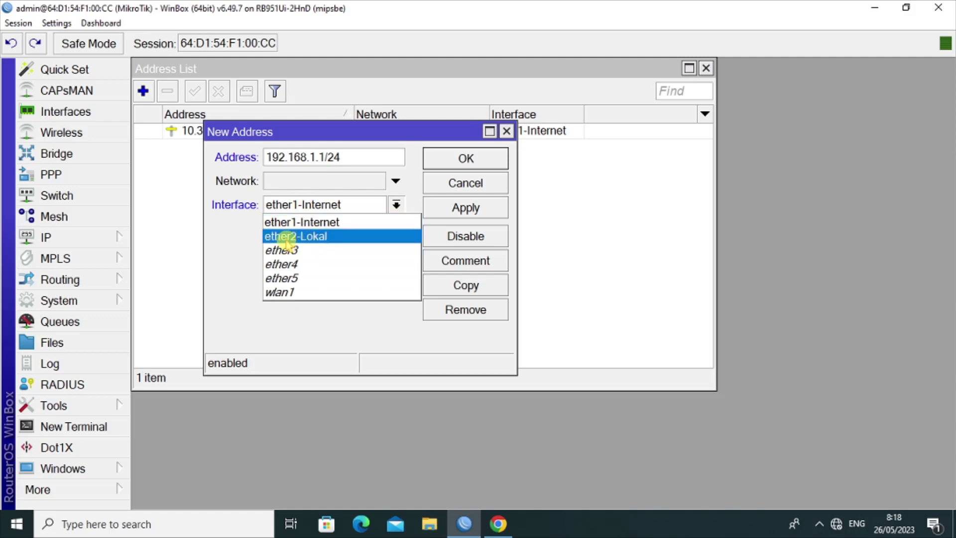
click(329, 238)
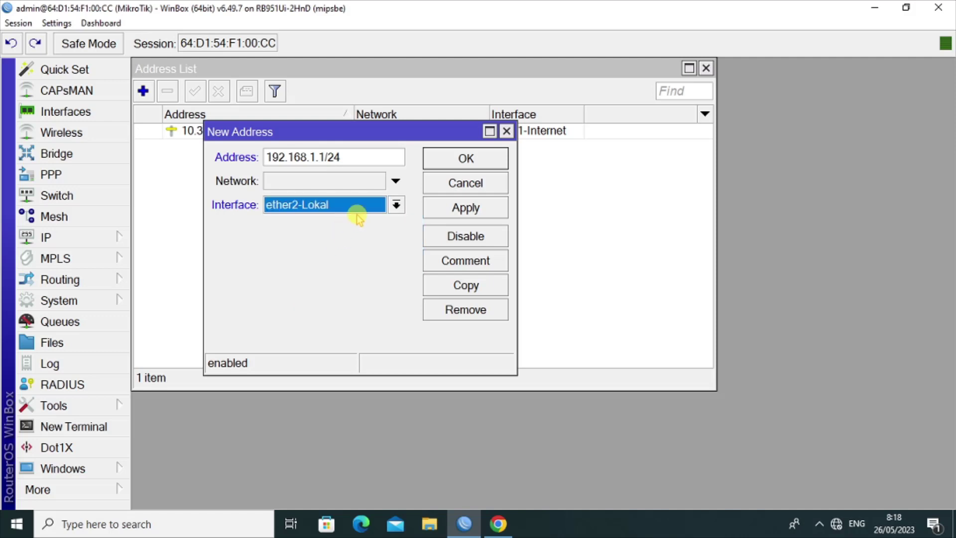
click(491, 211)
click(473, 164)
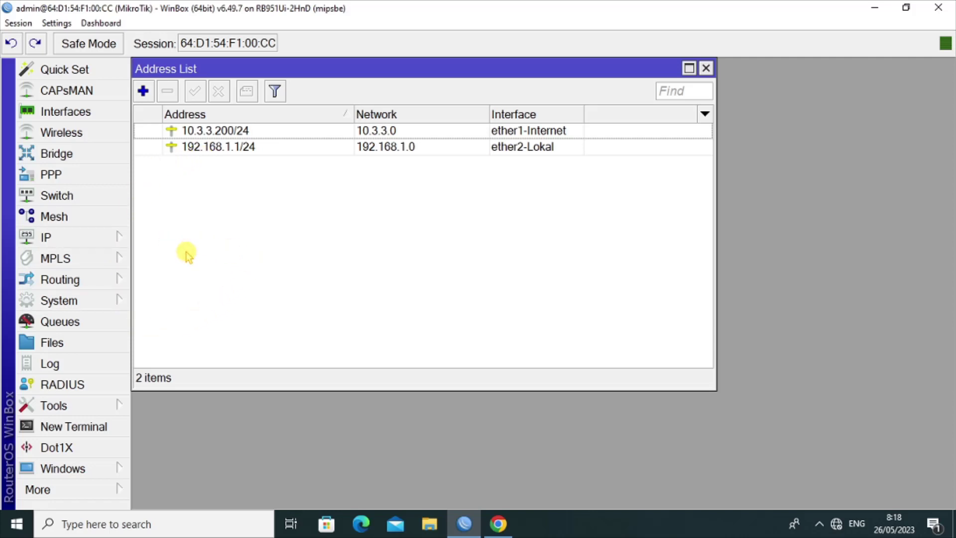
Add a firewall NAT rule with chain srcnat, out interface ether1-Internet and action masquerade, and apply it
click(82, 243)
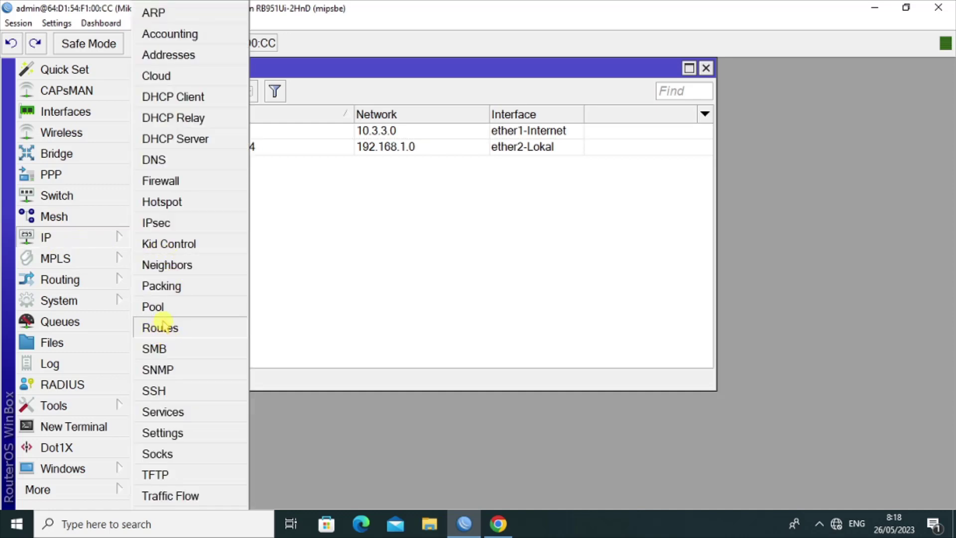
click(167, 183)
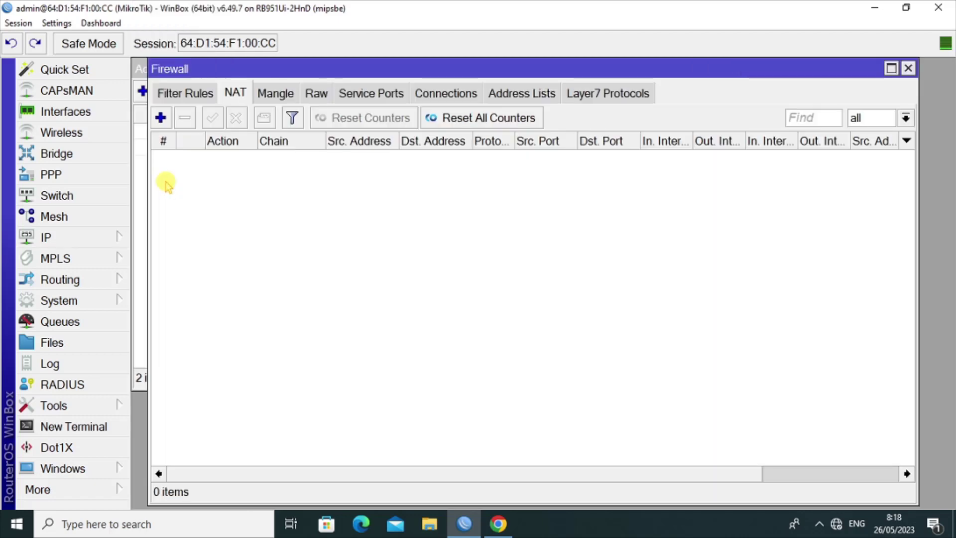
click(160, 118)
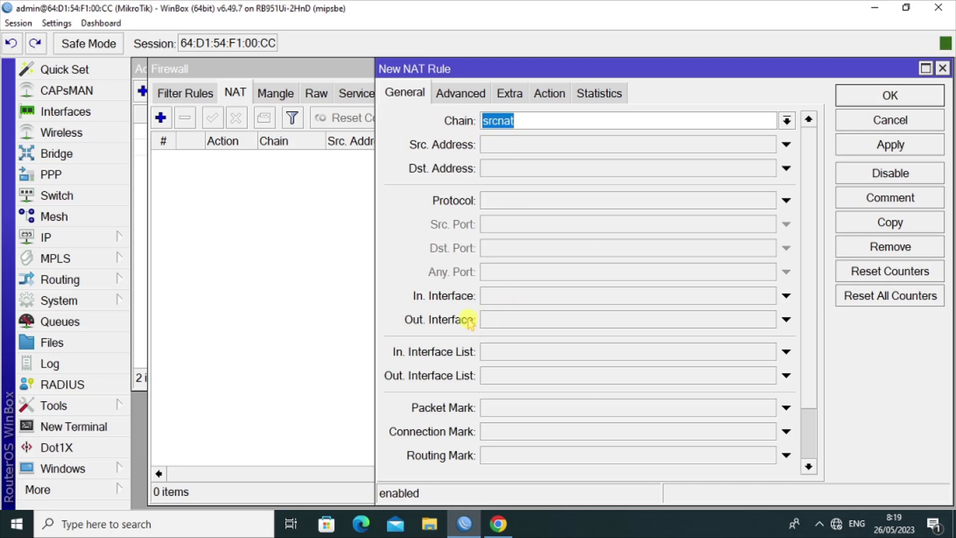
click(503, 326)
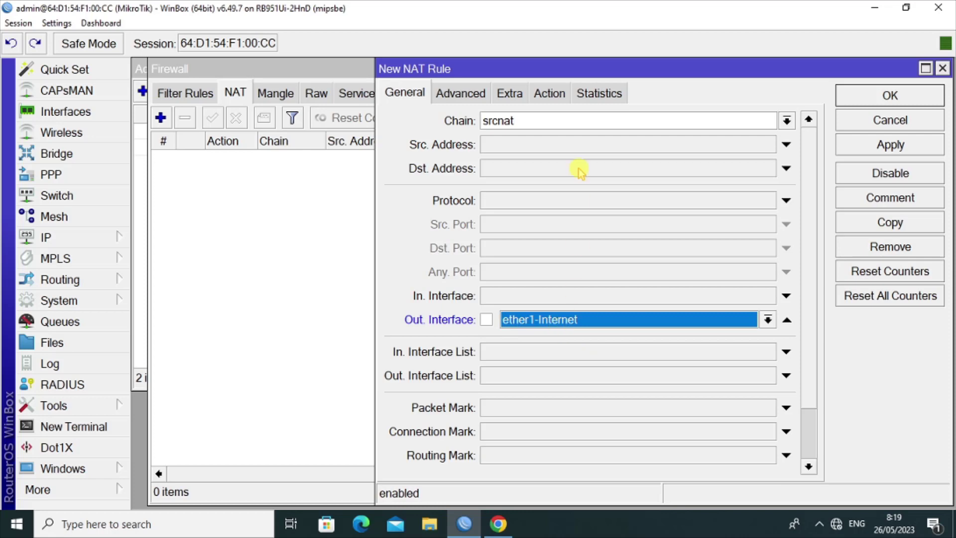
click(547, 94)
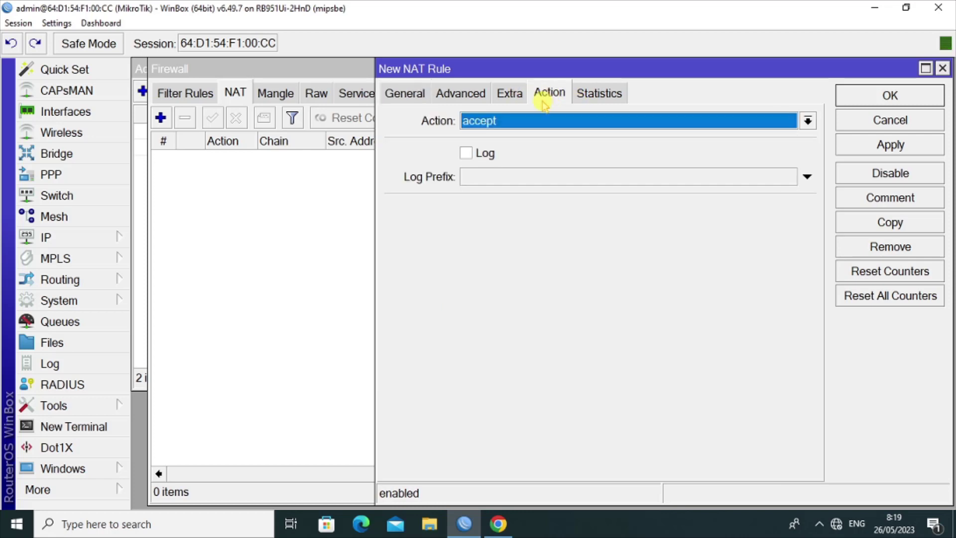
click(519, 122)
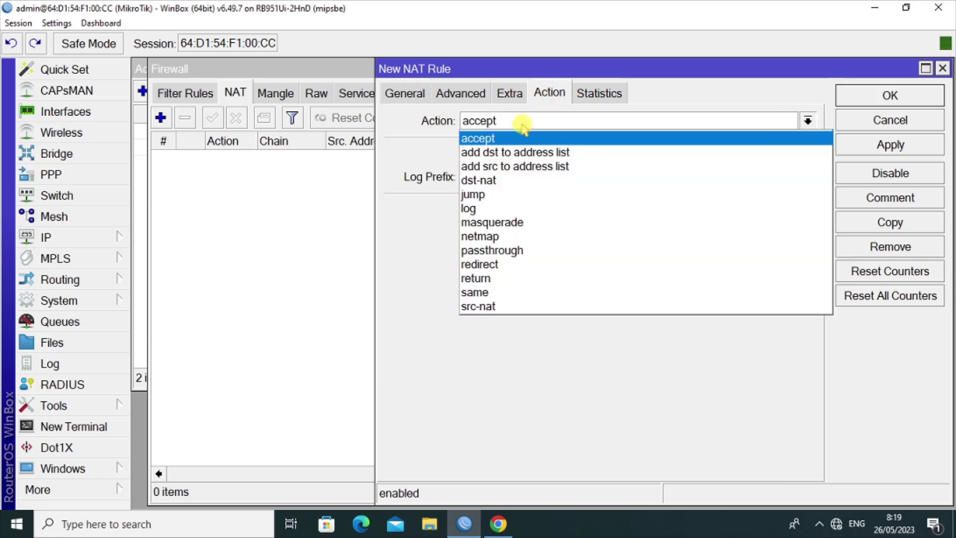
click(511, 222)
click(913, 147)
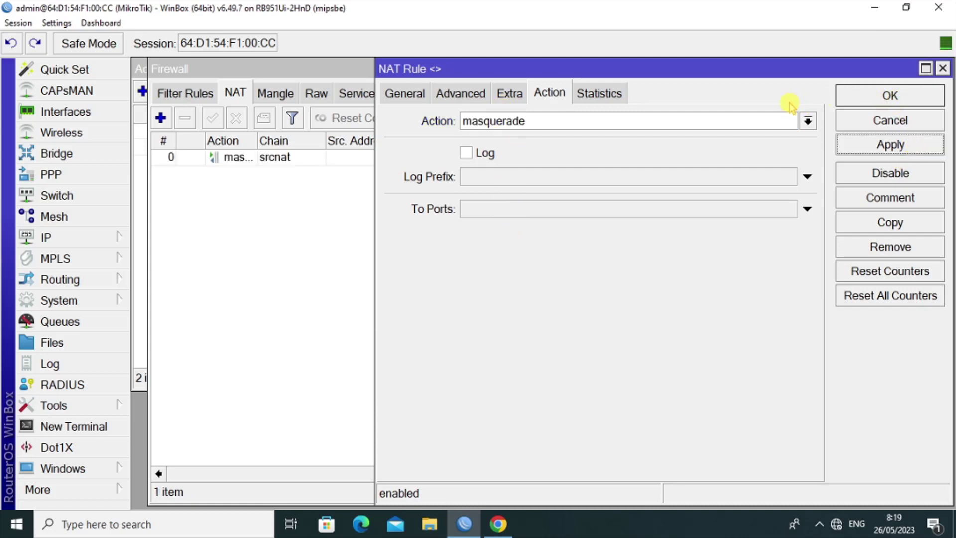
Confirm the masquerade NAT rule, then switch to the Windows network settings and open the list of network adapters
click(876, 98)
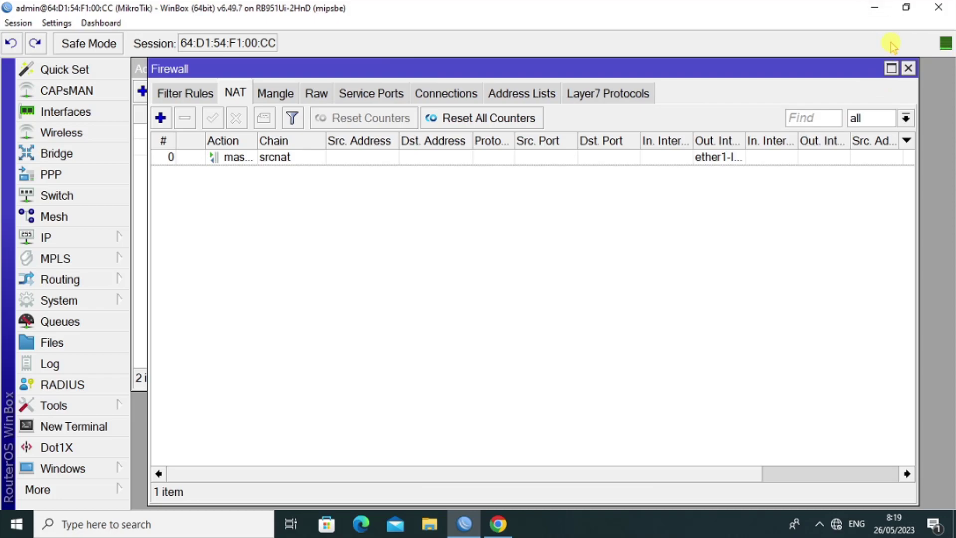
click(875, 8)
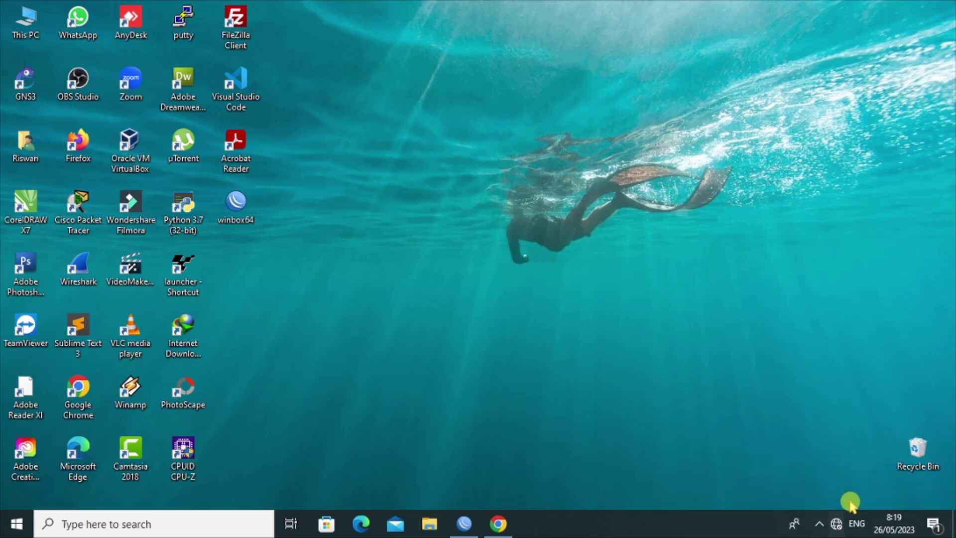
mouse_move(838, 522)
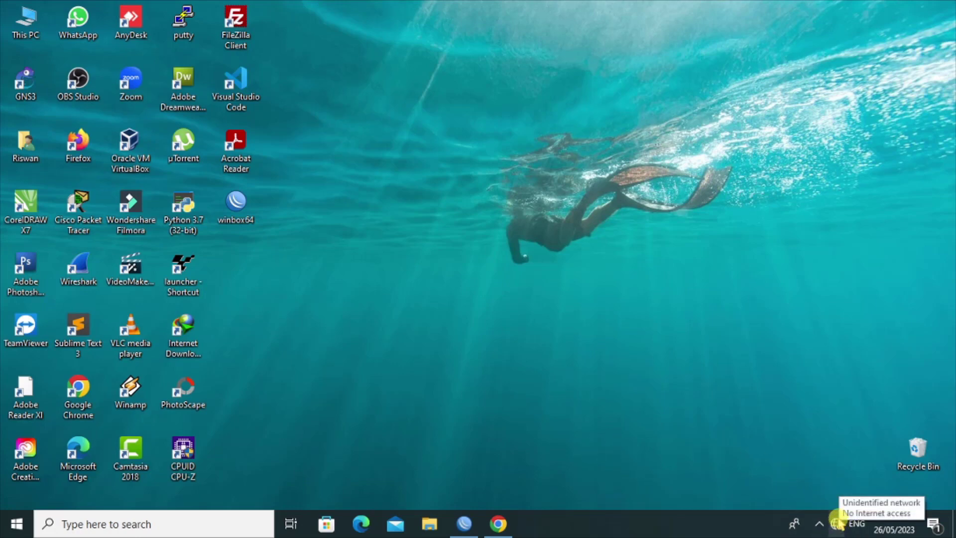
right_click(838, 524)
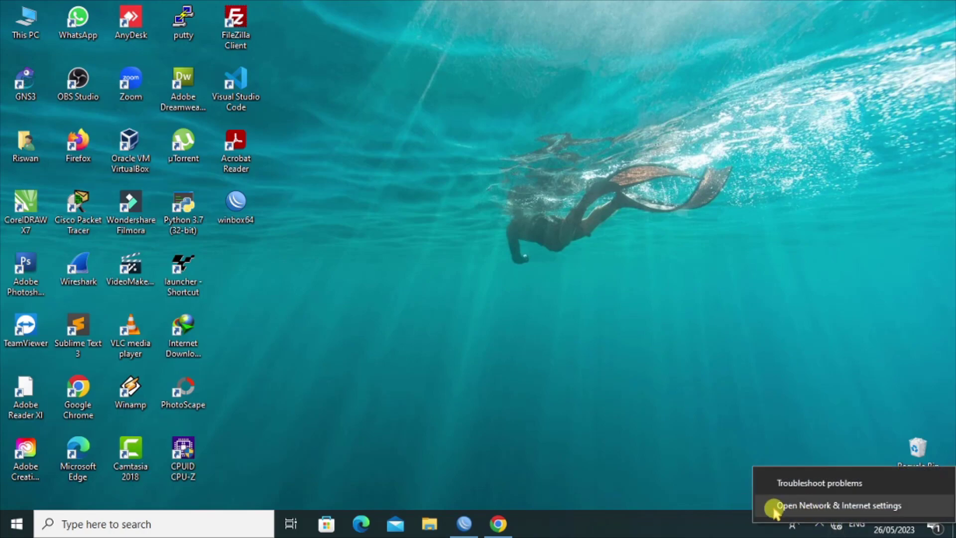
click(805, 515)
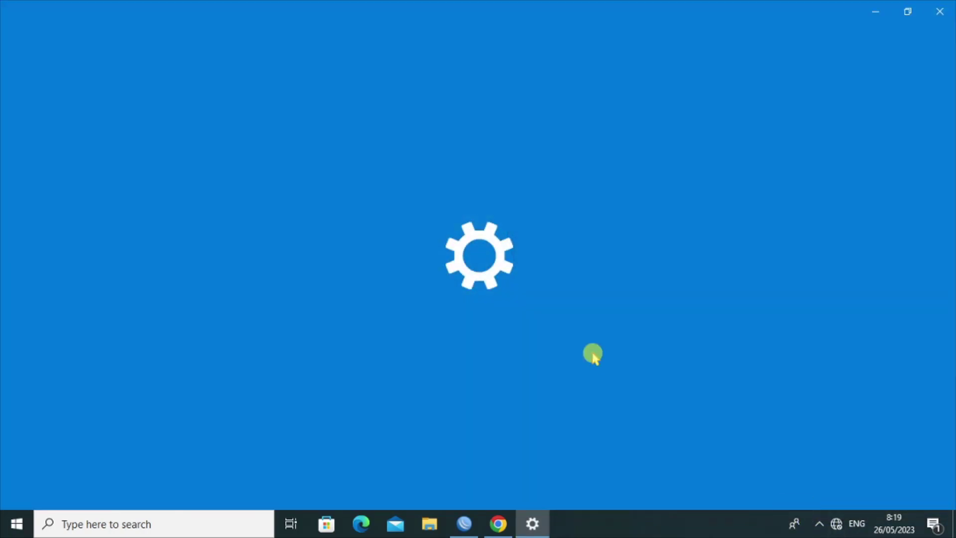
scroll(468, 334, down, 3)
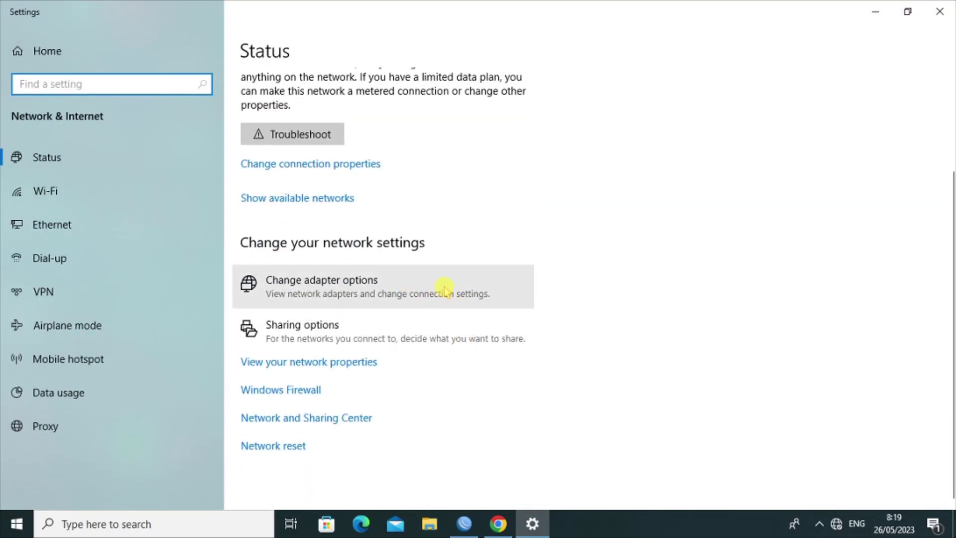
click(327, 280)
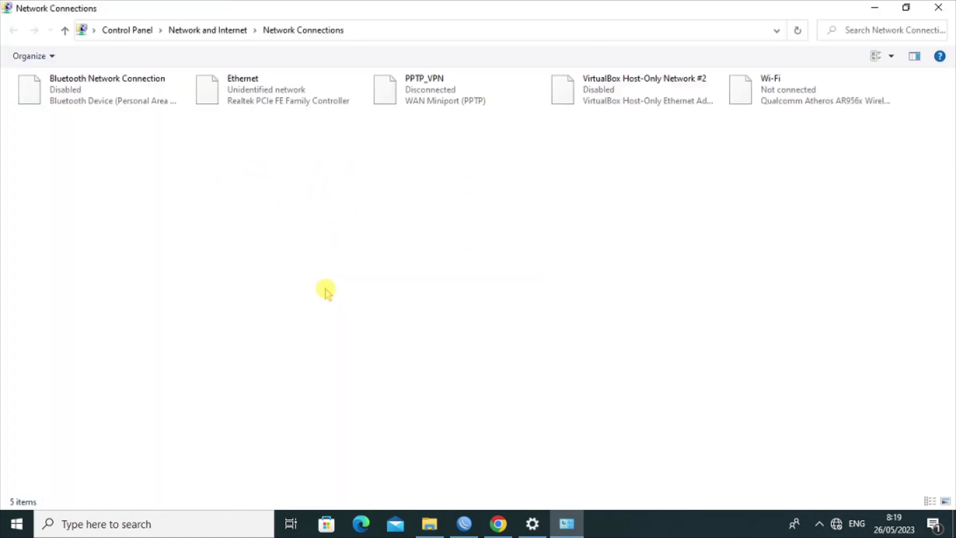
Open the Internet Protocol Version 4 (TCP/IPv4) properties of the computer's Ethernet adapter
right_click(252, 98)
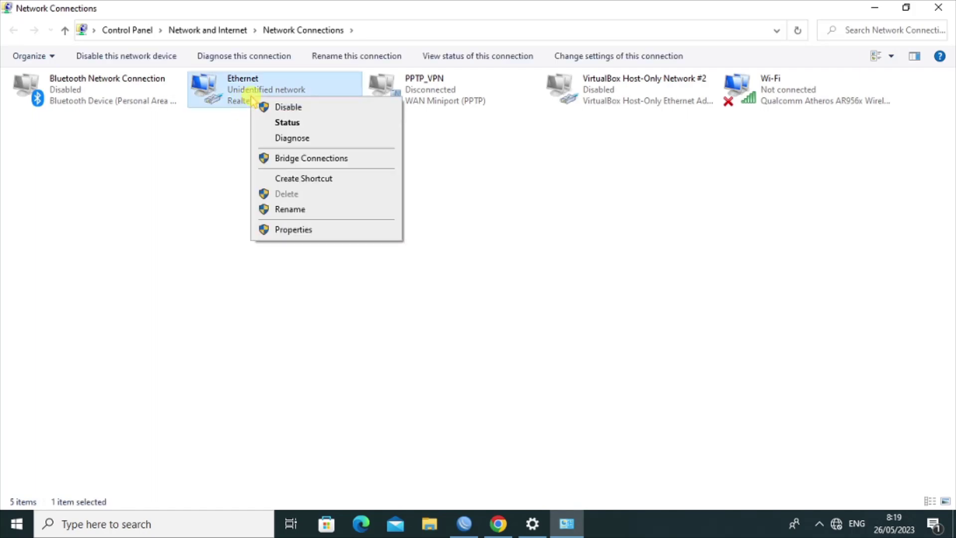
click(297, 230)
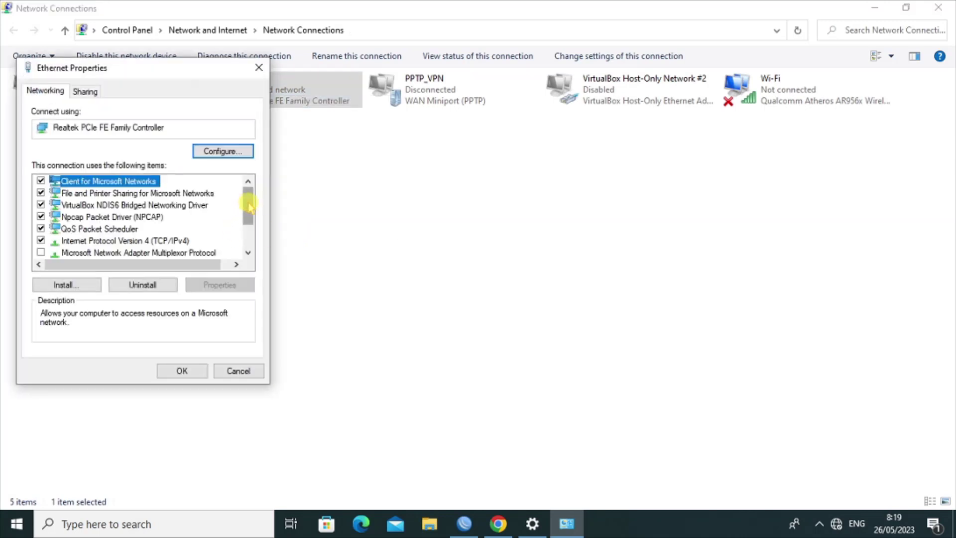
drag(247, 203, 247, 219)
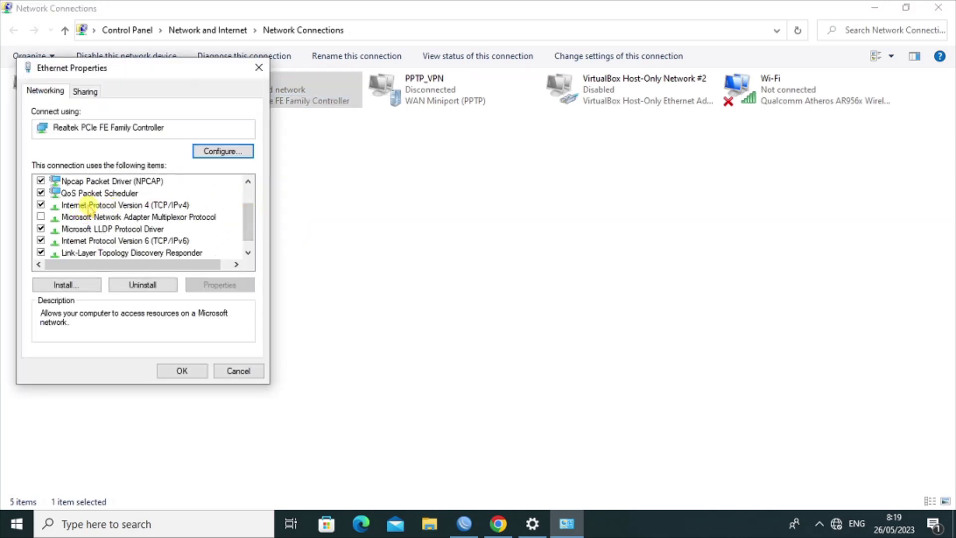
click(142, 205)
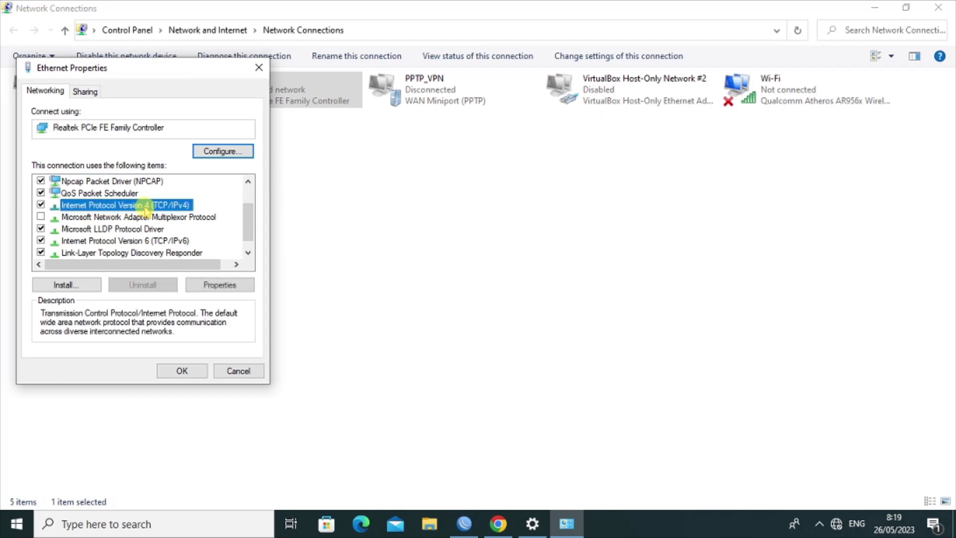
click(205, 288)
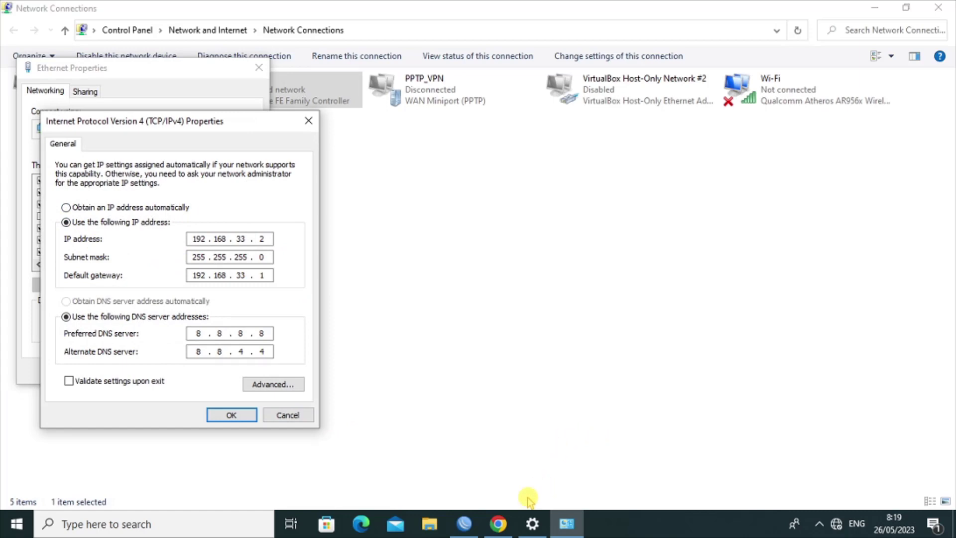
Switch back to WinBox and check the router's IP address list for the ether2-Lokal subnet
click(502, 527)
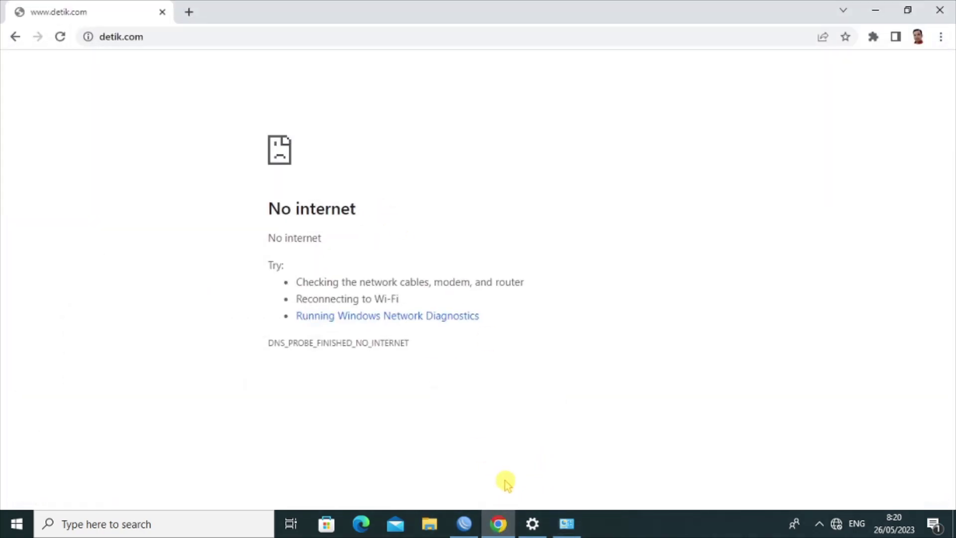
click(476, 529)
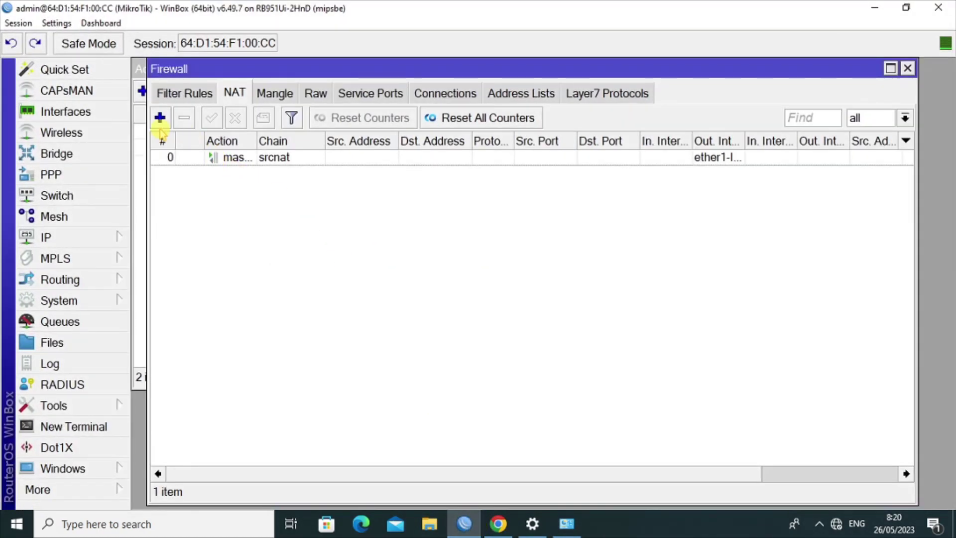
click(122, 237)
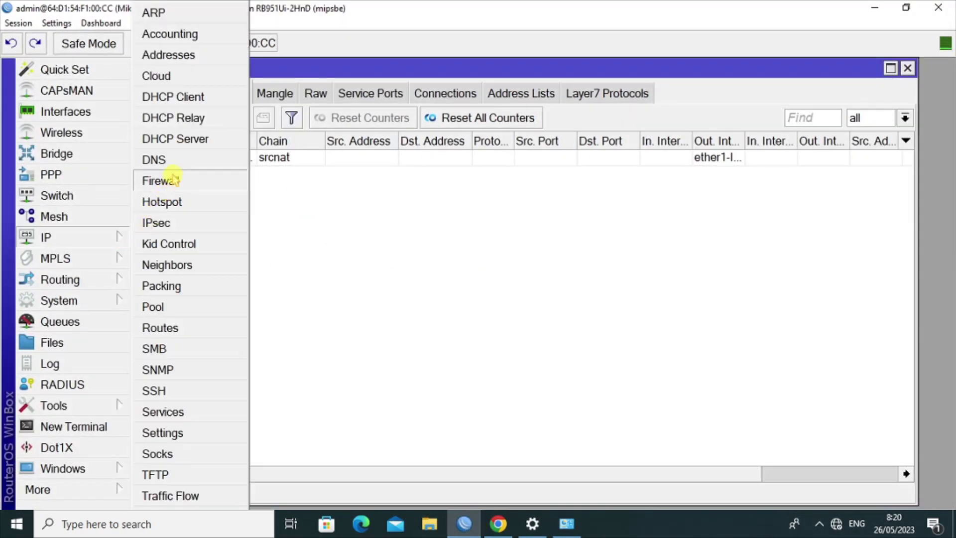
click(185, 56)
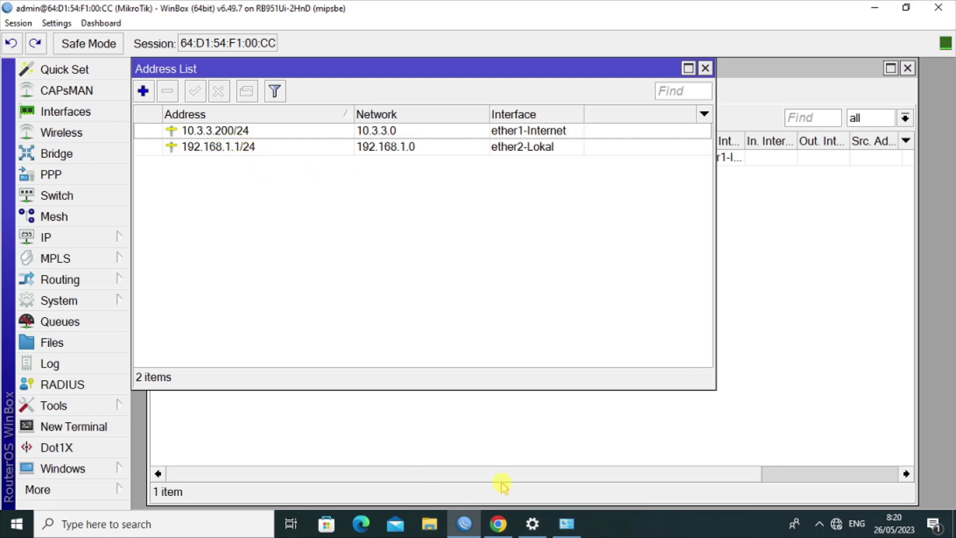
Switch to Network Connections, set the Ethernet adapter's IP address to 192.168.1.2 and default gateway to 192.168.1.1, and save both dialogs
click(567, 527)
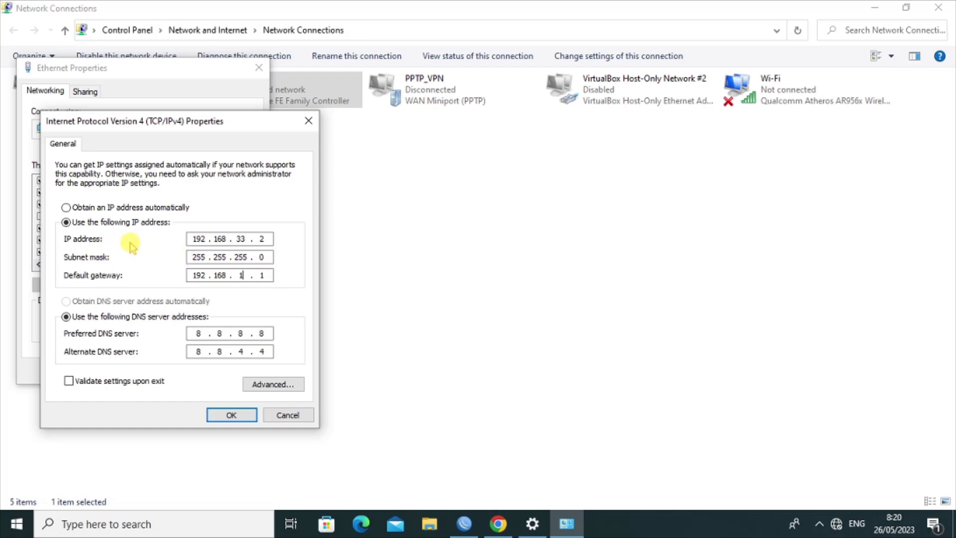
drag(246, 239, 237, 240)
text(1)
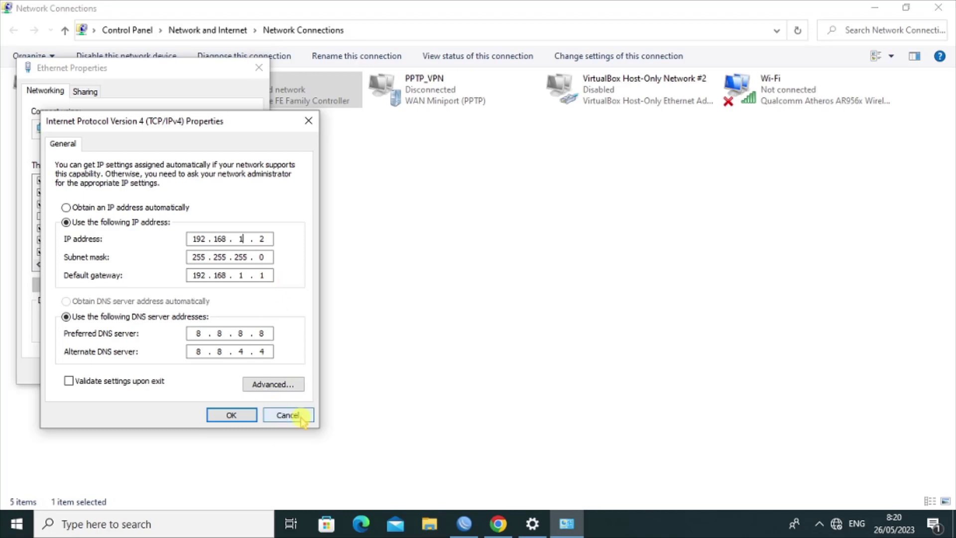
click(232, 415)
click(182, 371)
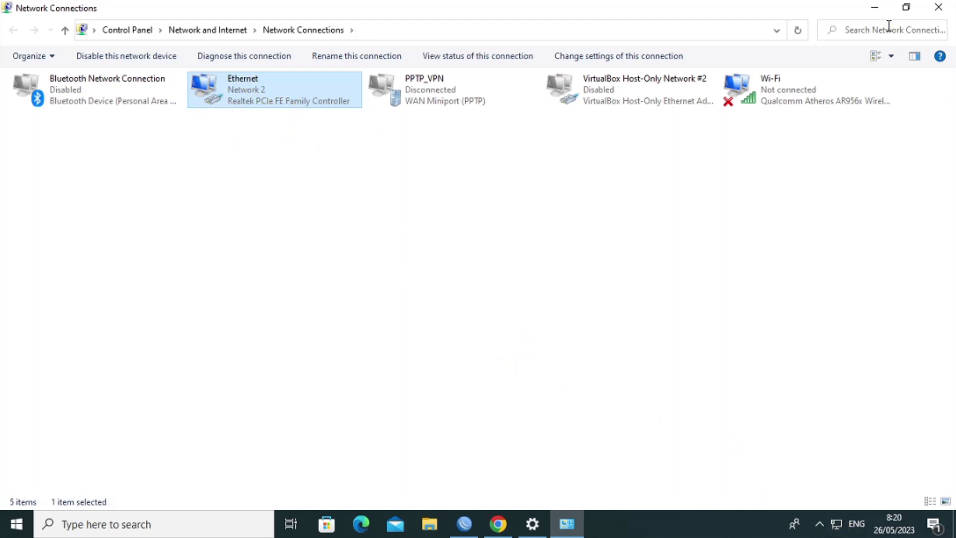
Switch to Google Chrome, test the computer's internet access with detik.com and youtube.com, and minimize the open windows
click(875, 8)
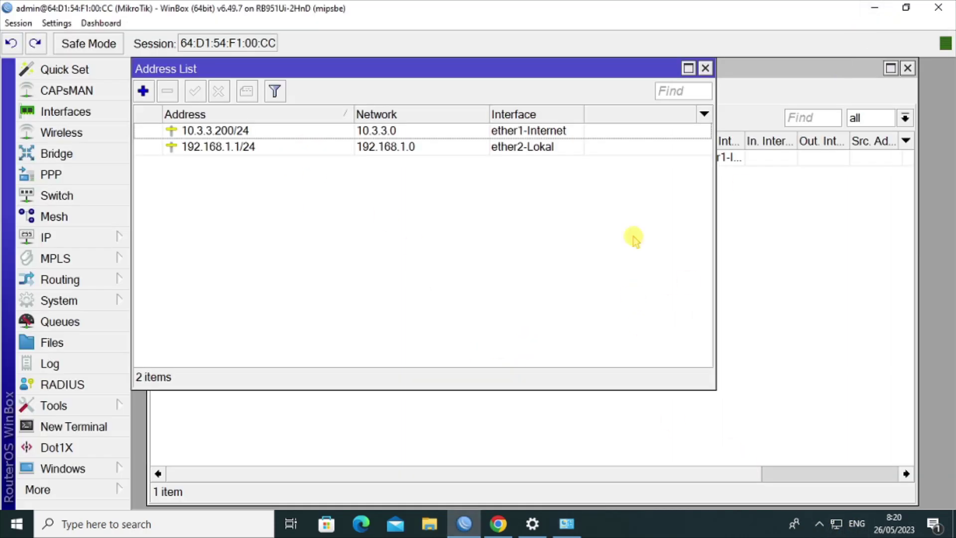
click(875, 8)
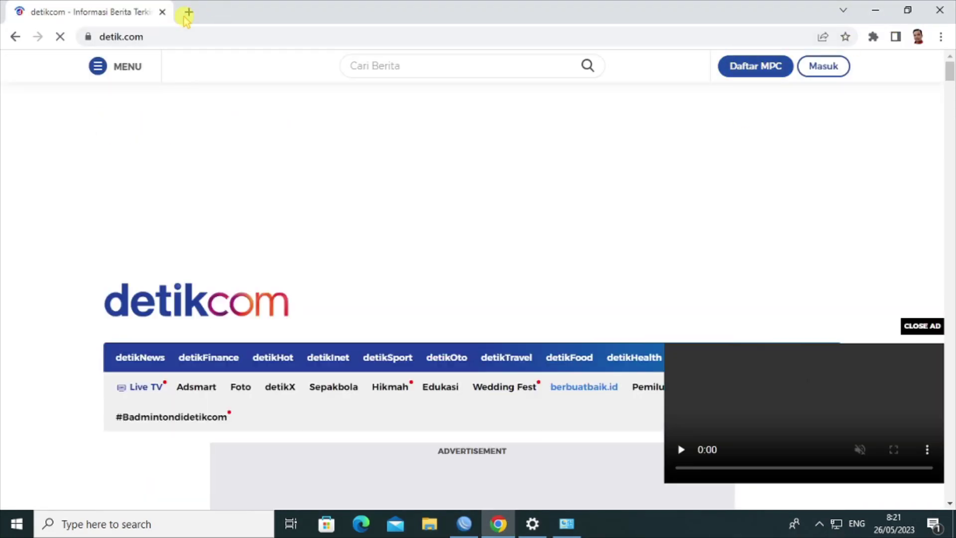
click(188, 12)
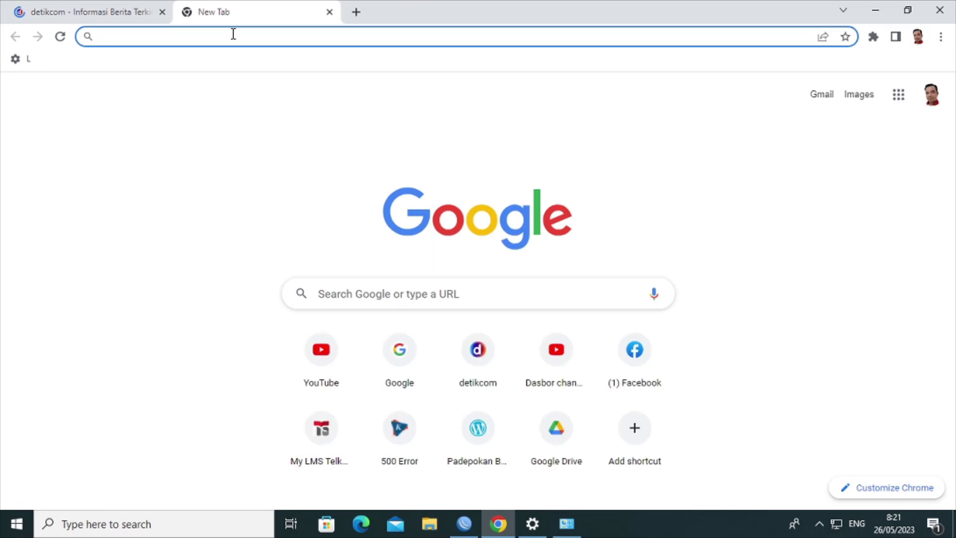
text(y)
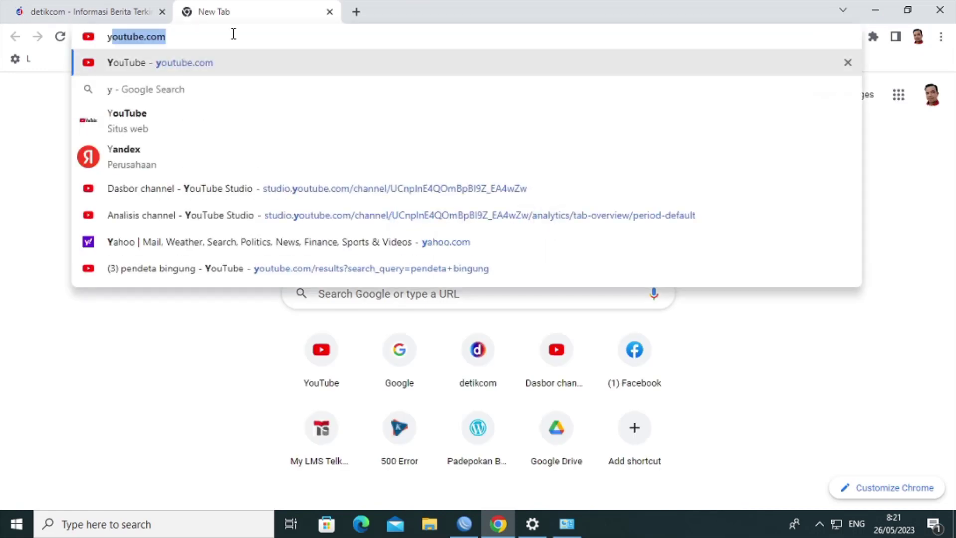
key(Return)
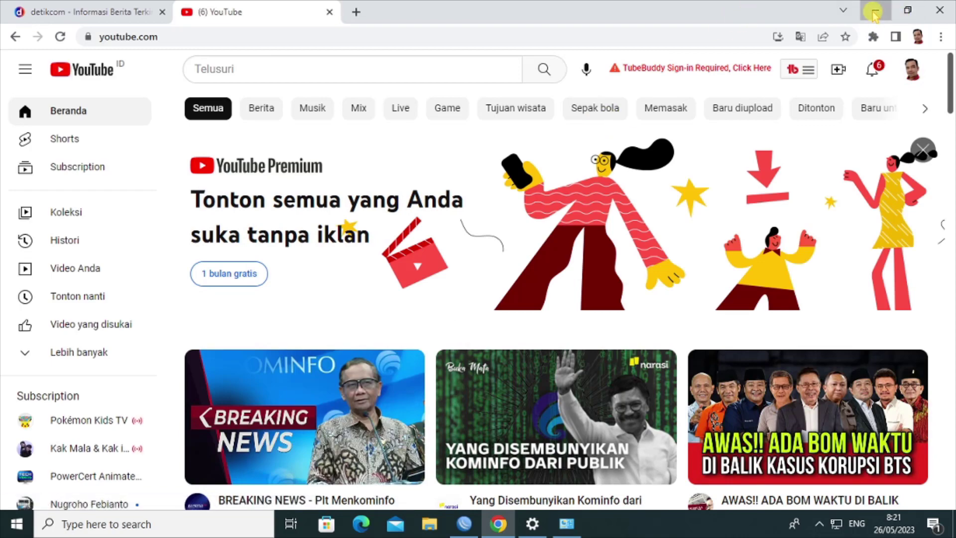
click(875, 12)
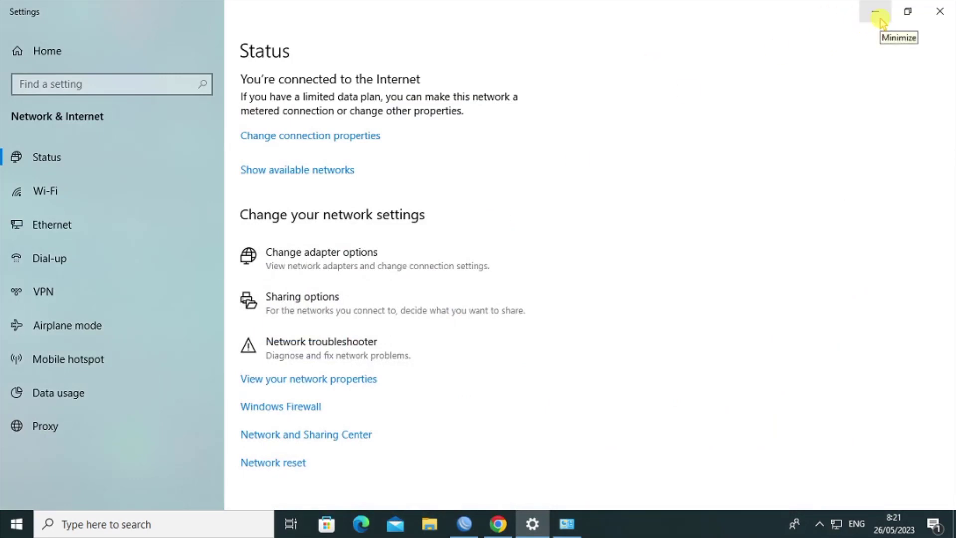
click(880, 19)
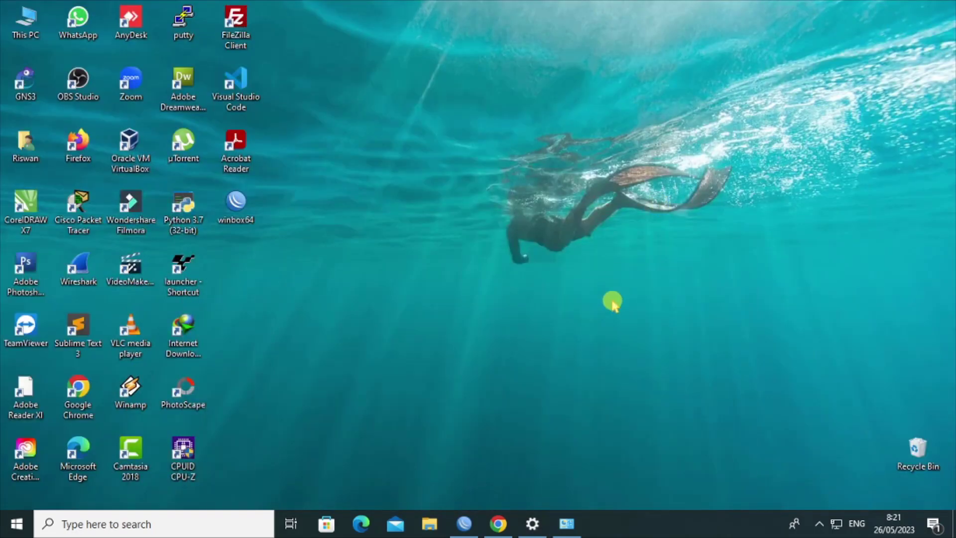